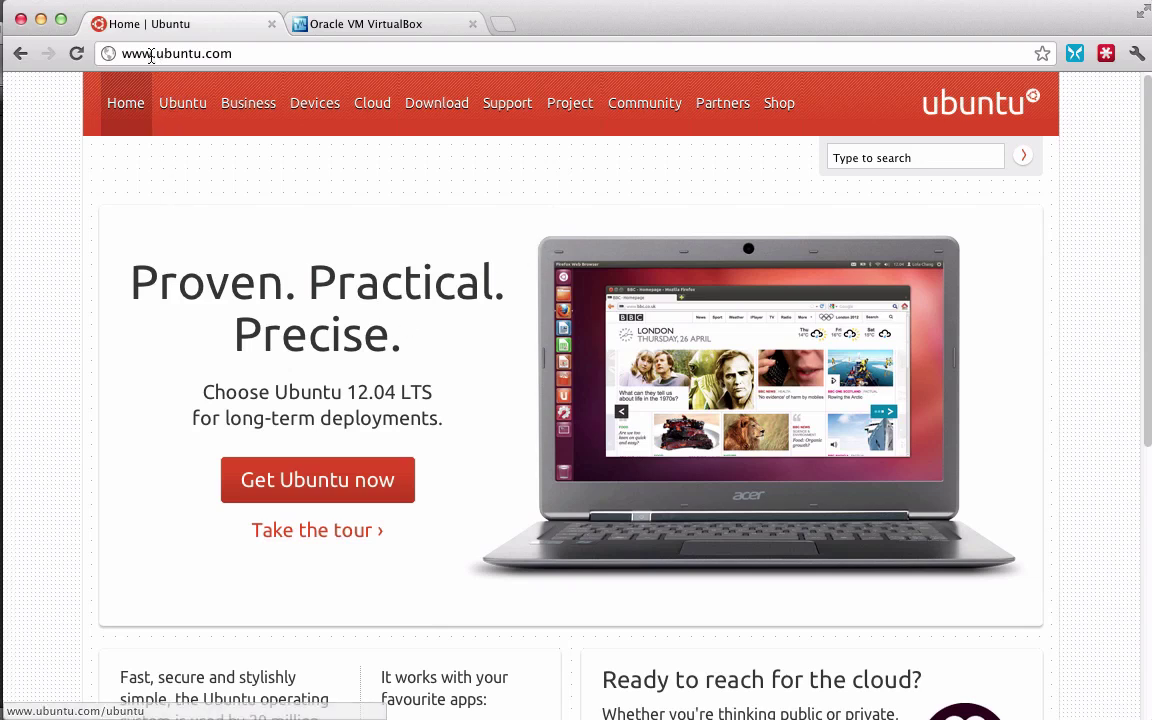
drag(166, 56, 281, 55)
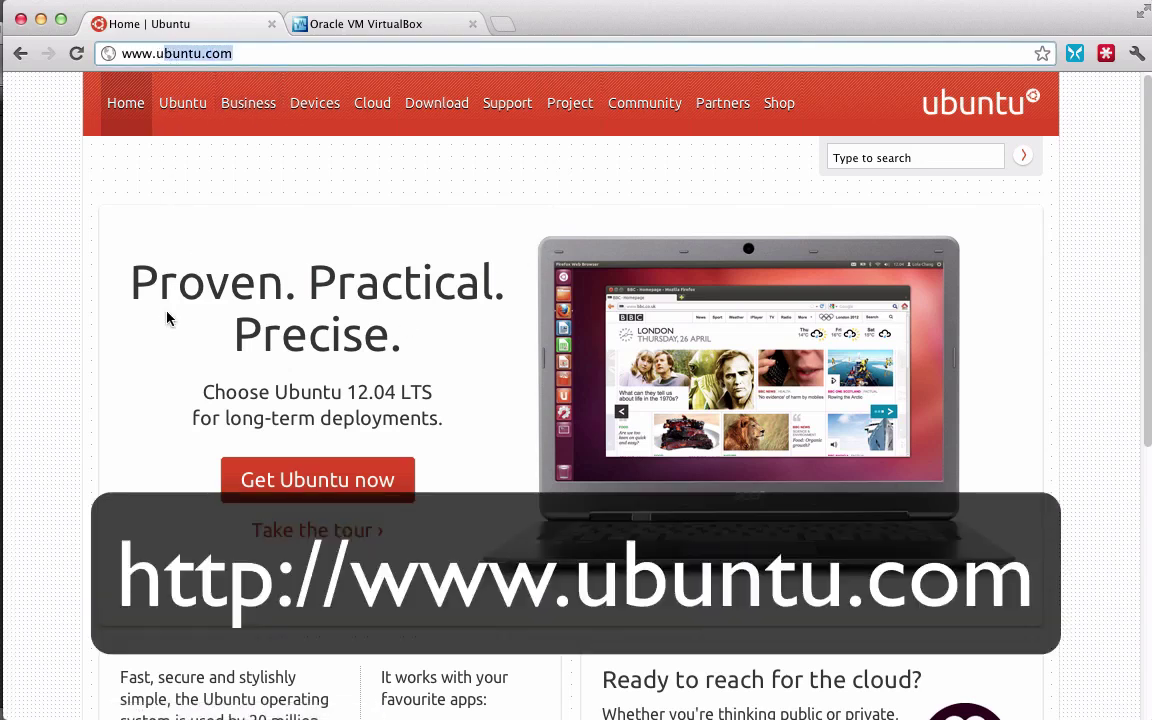
click(33, 345)
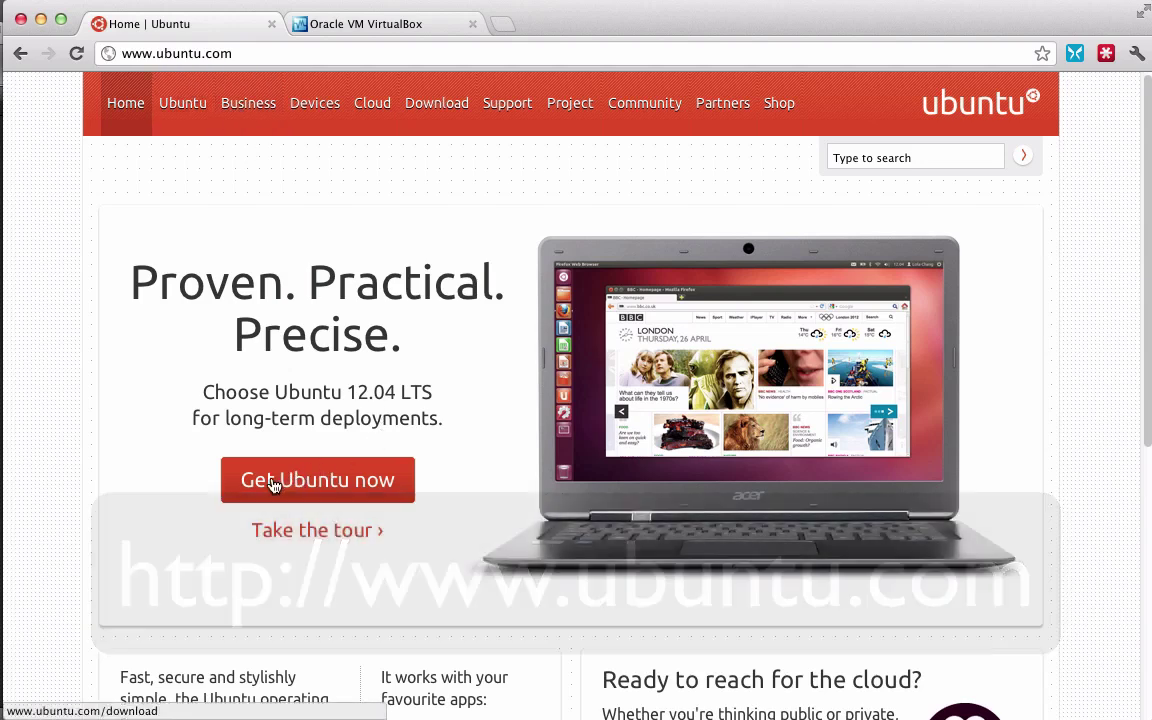
click(384, 483)
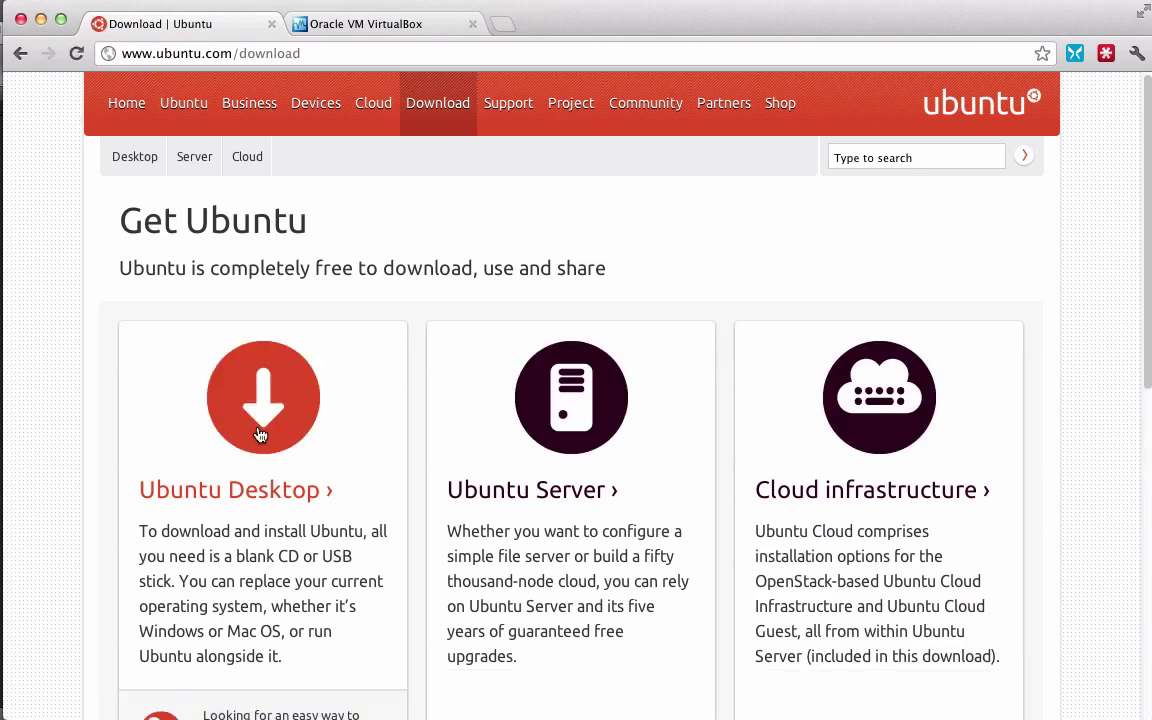
scroll(753, 400, down, 5)
scroll(700, 400, up, 3)
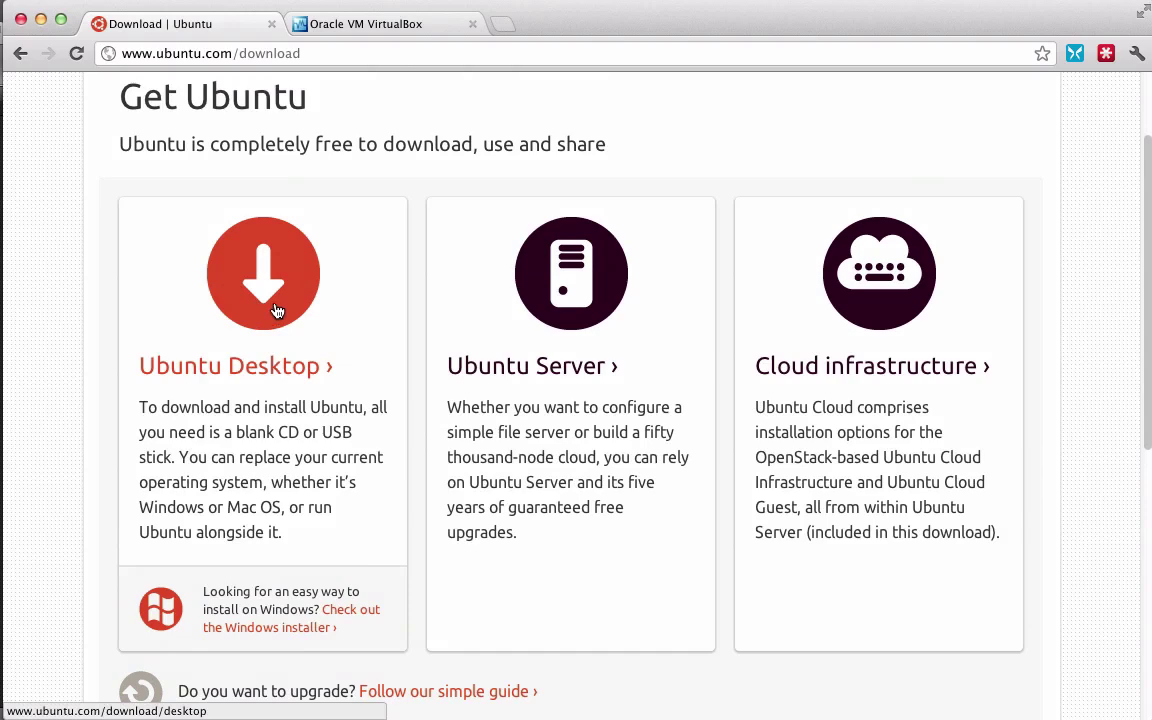
click(280, 302)
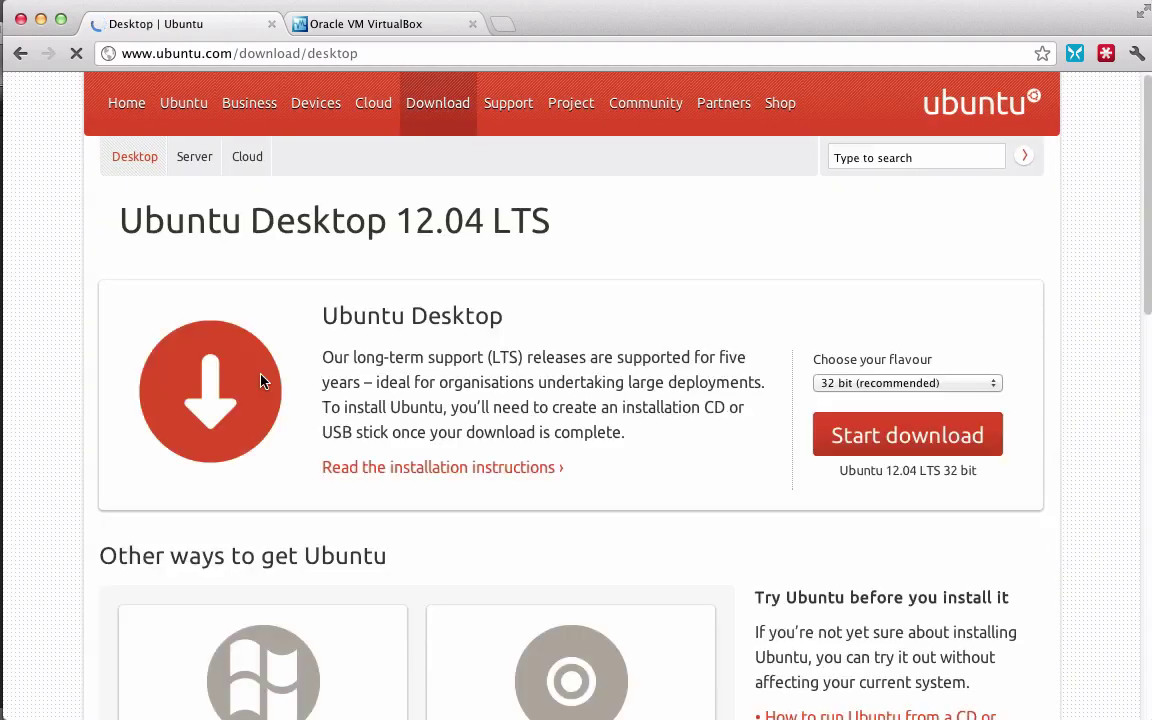
Start downloading Ubuntu Desktop 12.04 LTS with the 32 bit (recommended) flavour
click(872, 391)
click(668, 428)
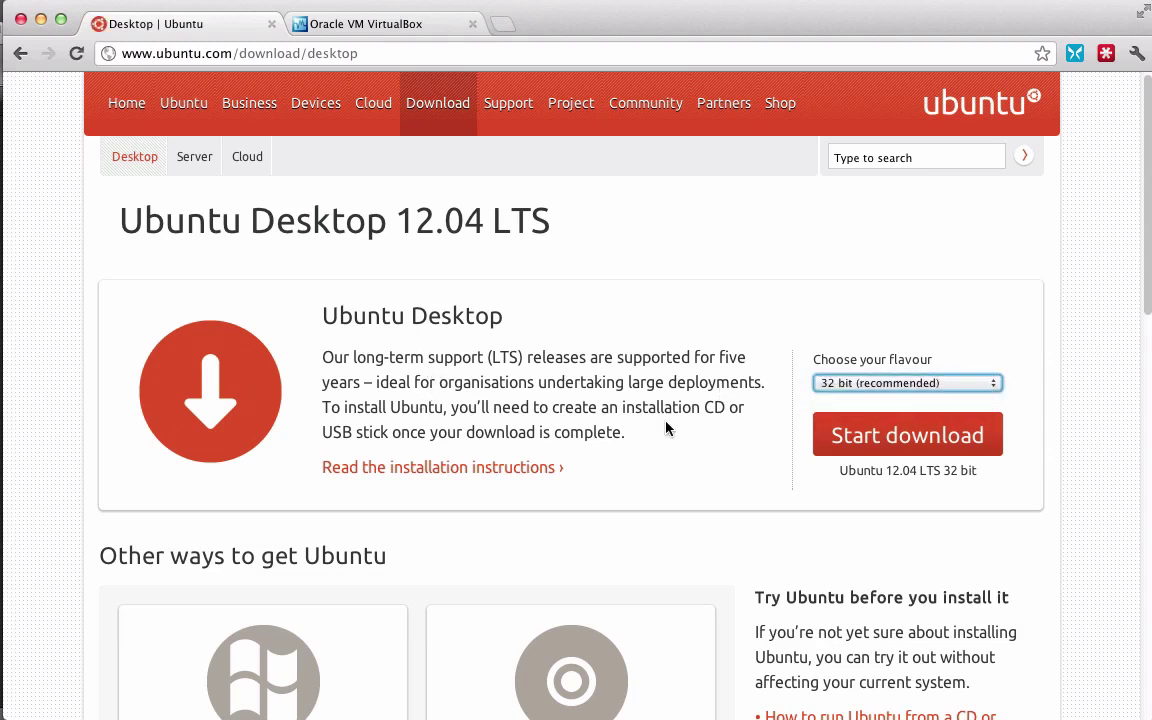
click(618, 425)
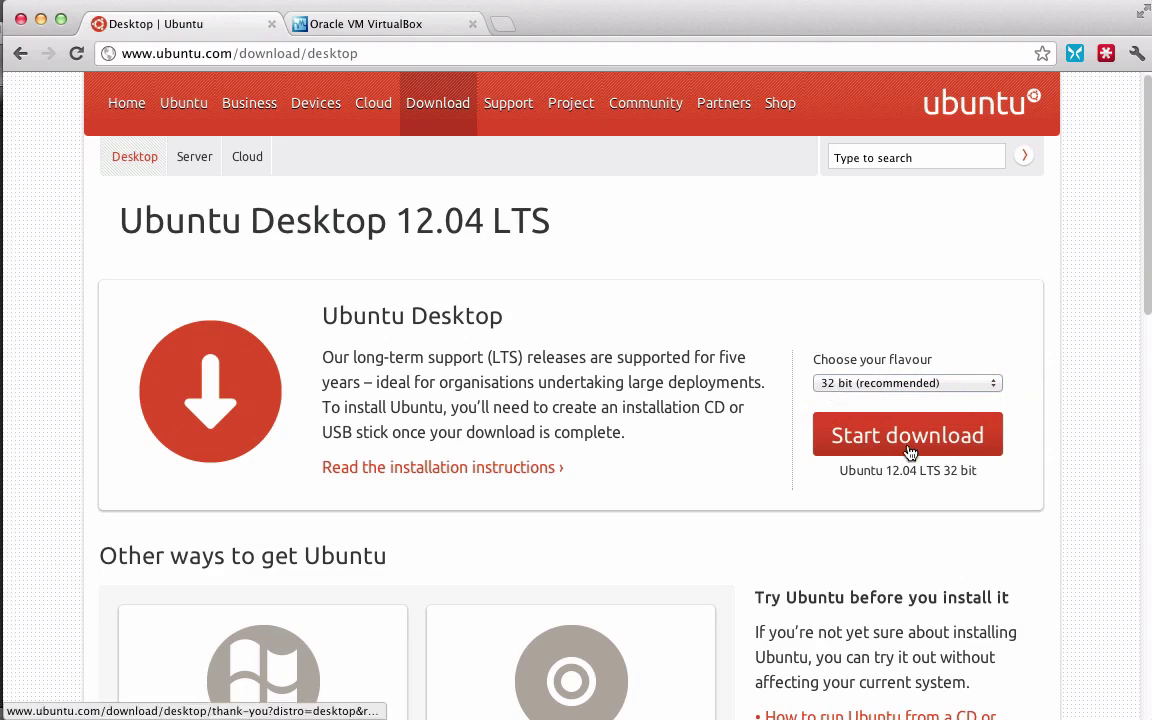
click(860, 450)
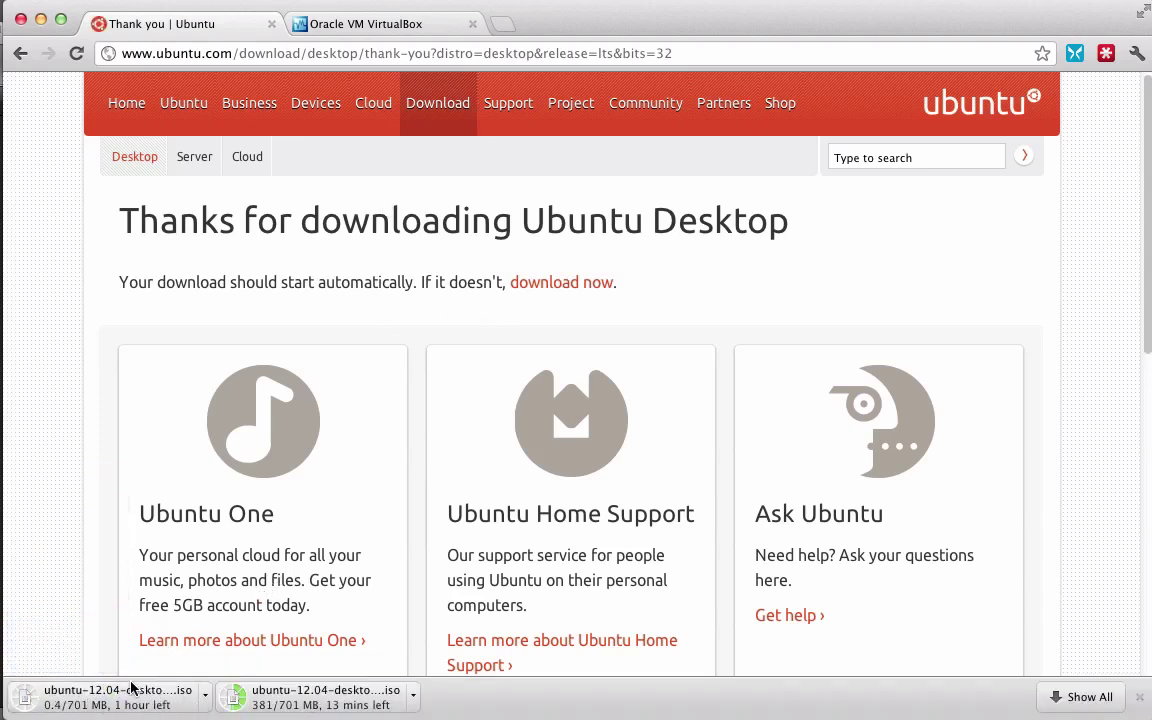
Cancel the newly started duplicate Ubuntu ISO download, leaving the earlier download running
click(209, 700)
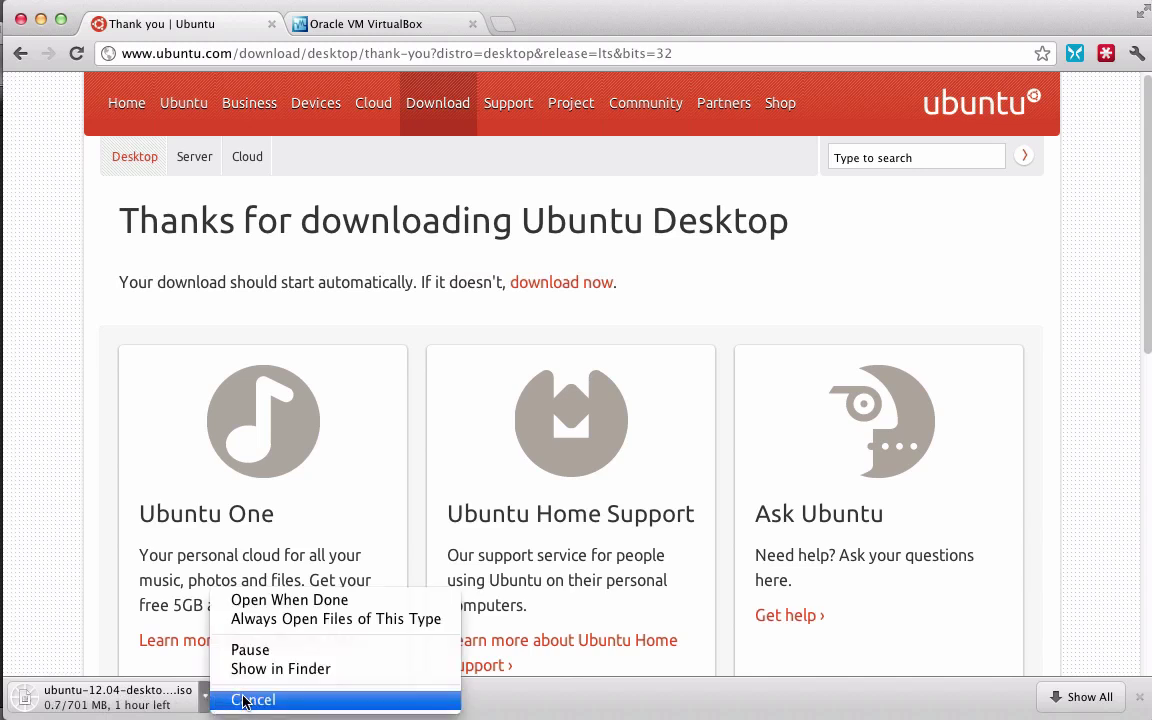
click(238, 697)
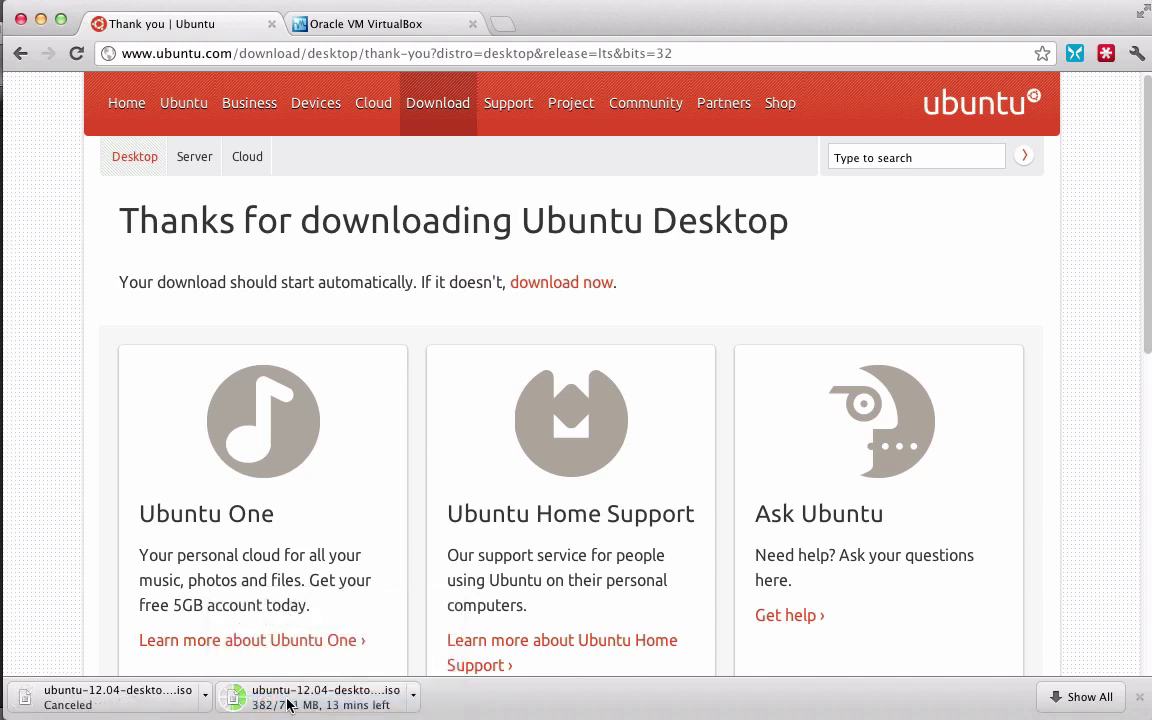
Switch to the open virtualbox.org page and go to its Downloads page
click(322, 22)
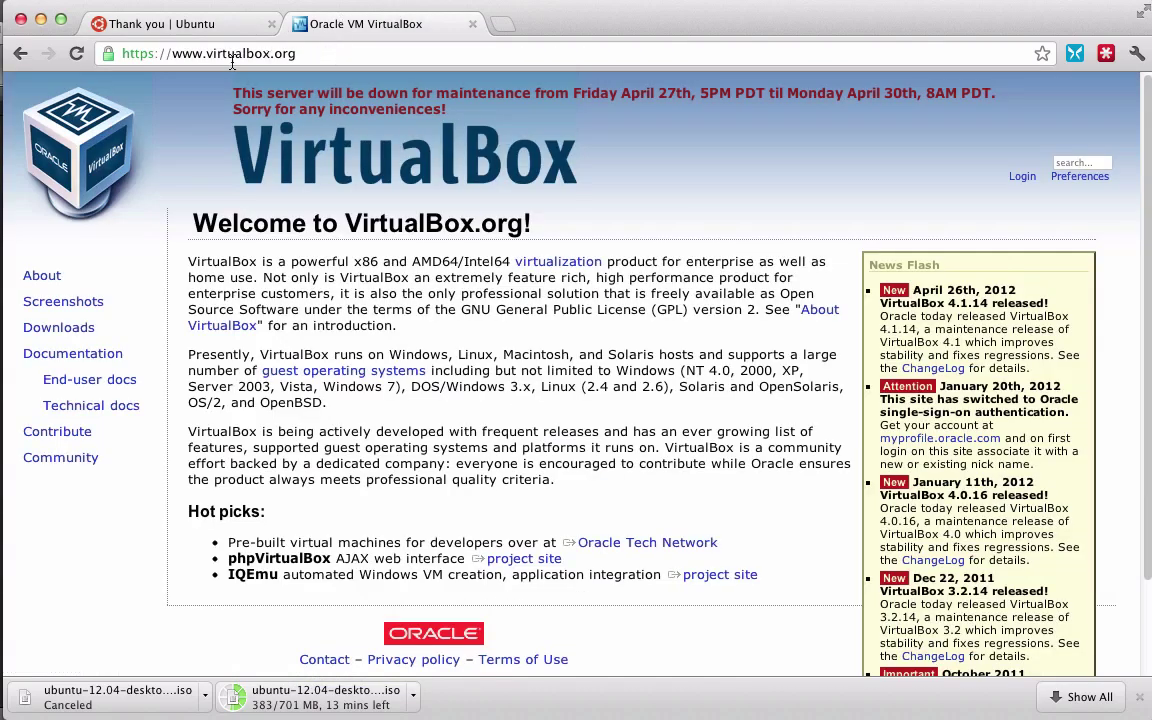
drag(205, 58, 317, 62)
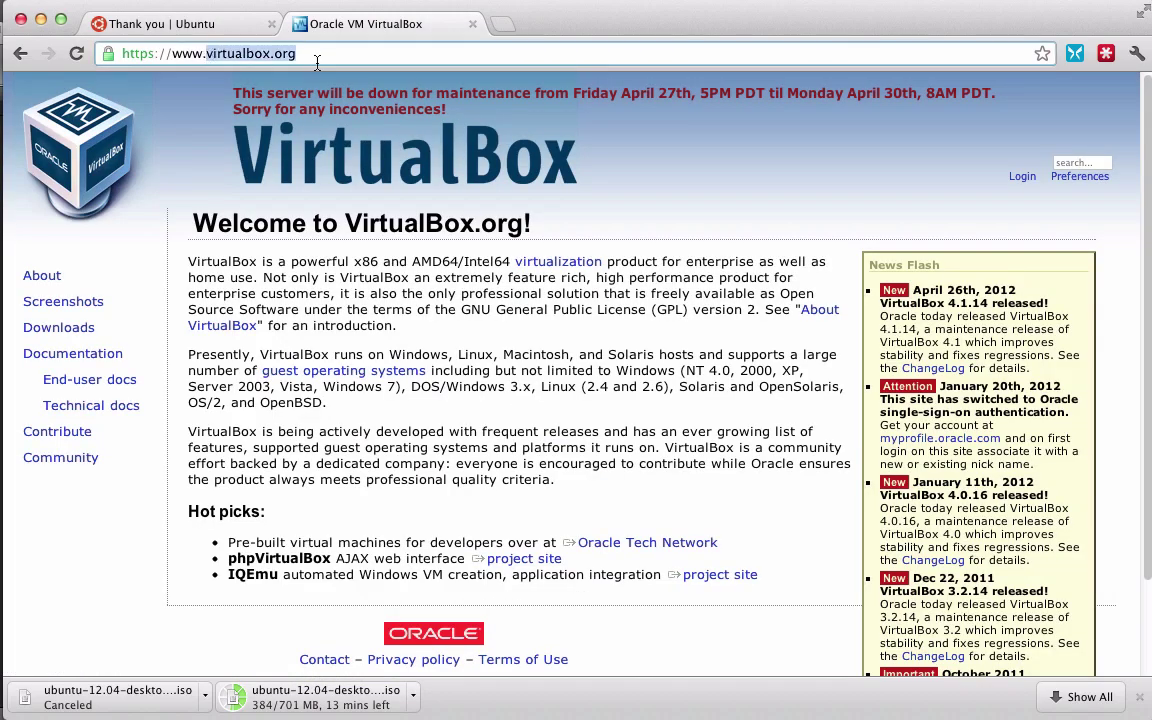
click(182, 233)
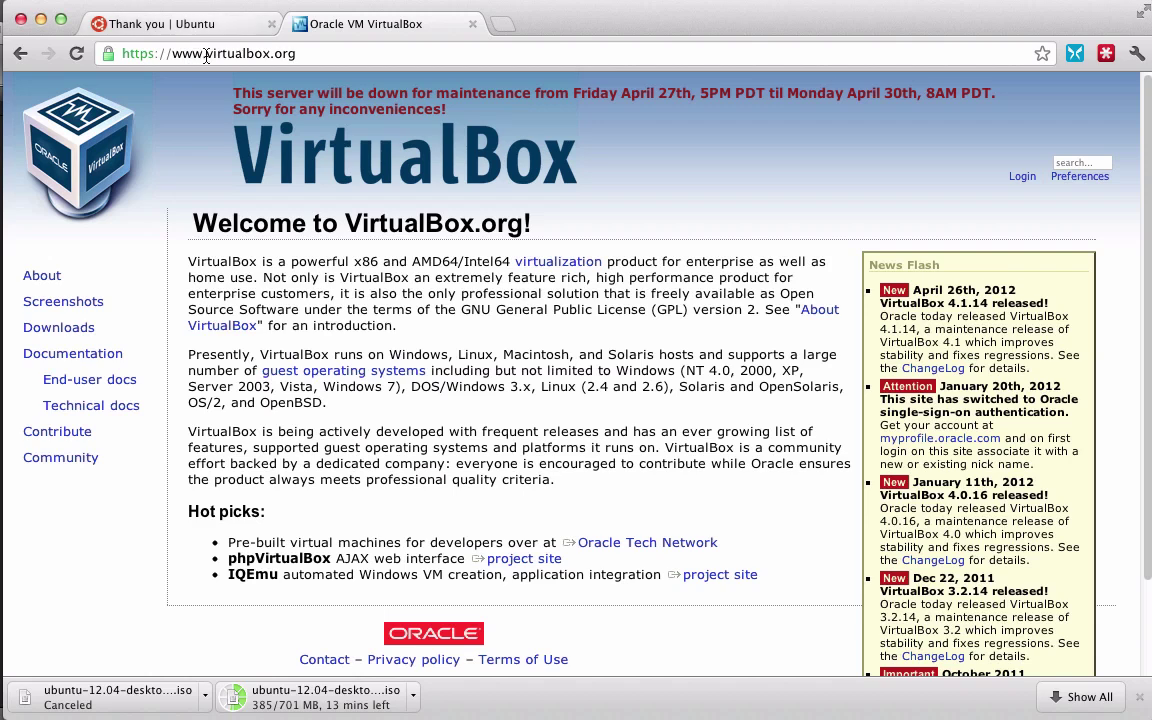
drag(205, 57, 306, 54)
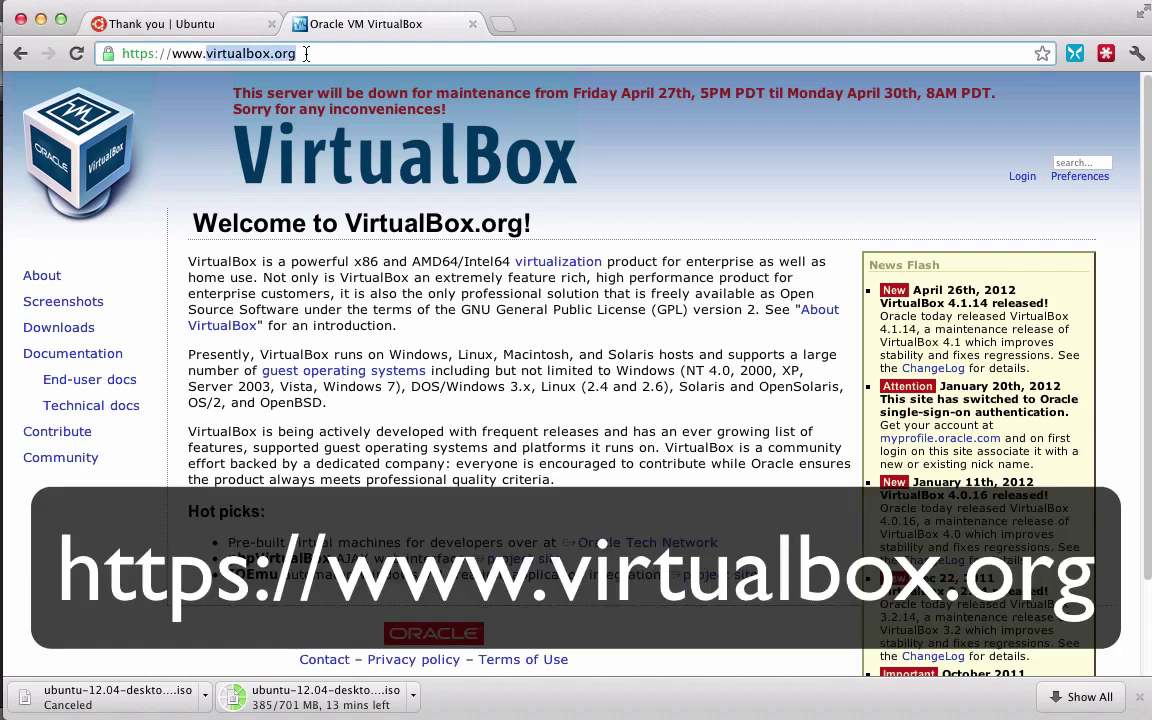
click(200, 270)
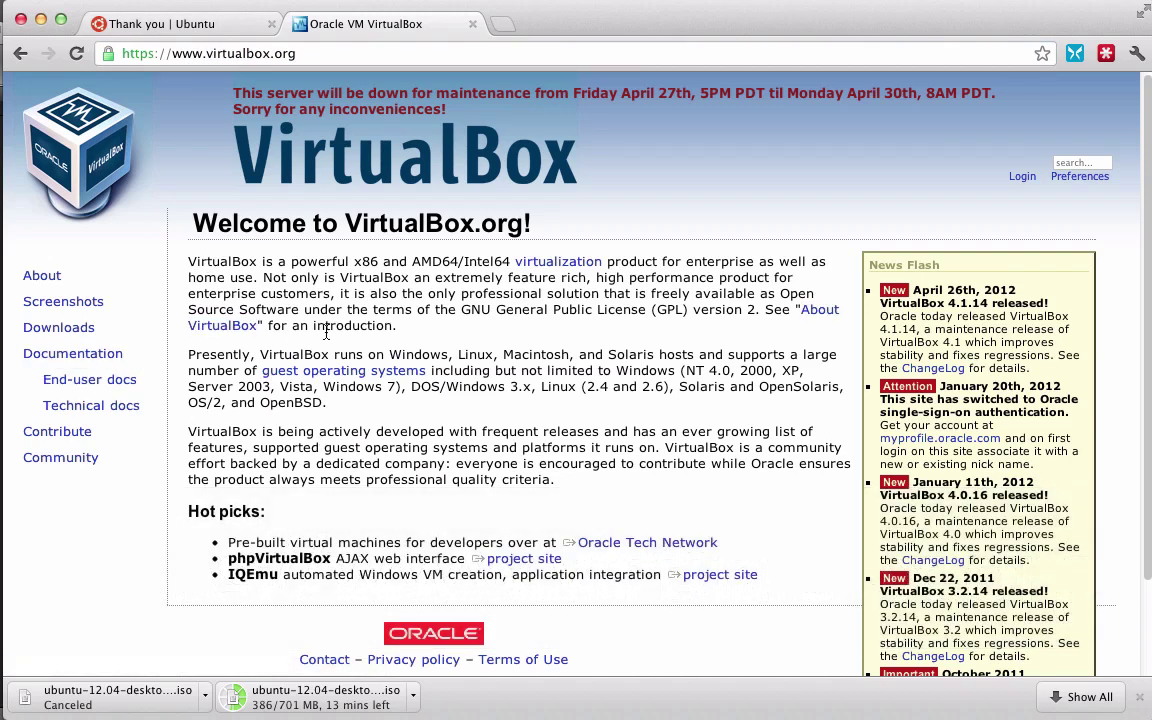
double_click(58, 330)
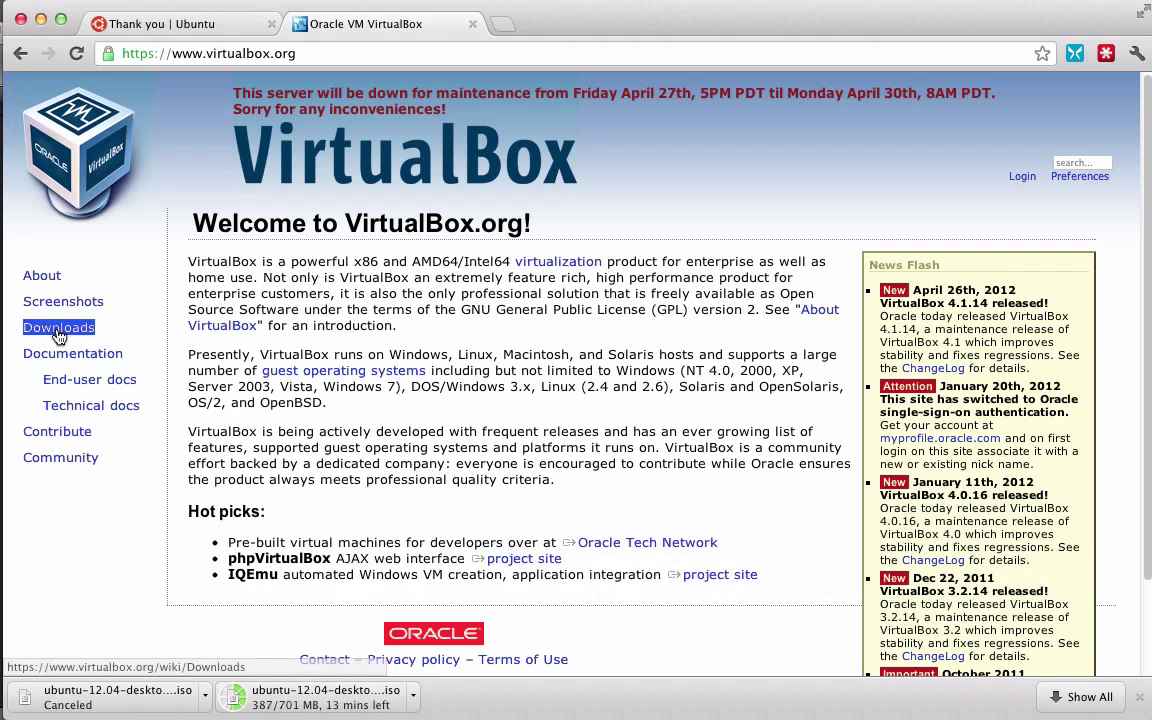
click(55, 335)
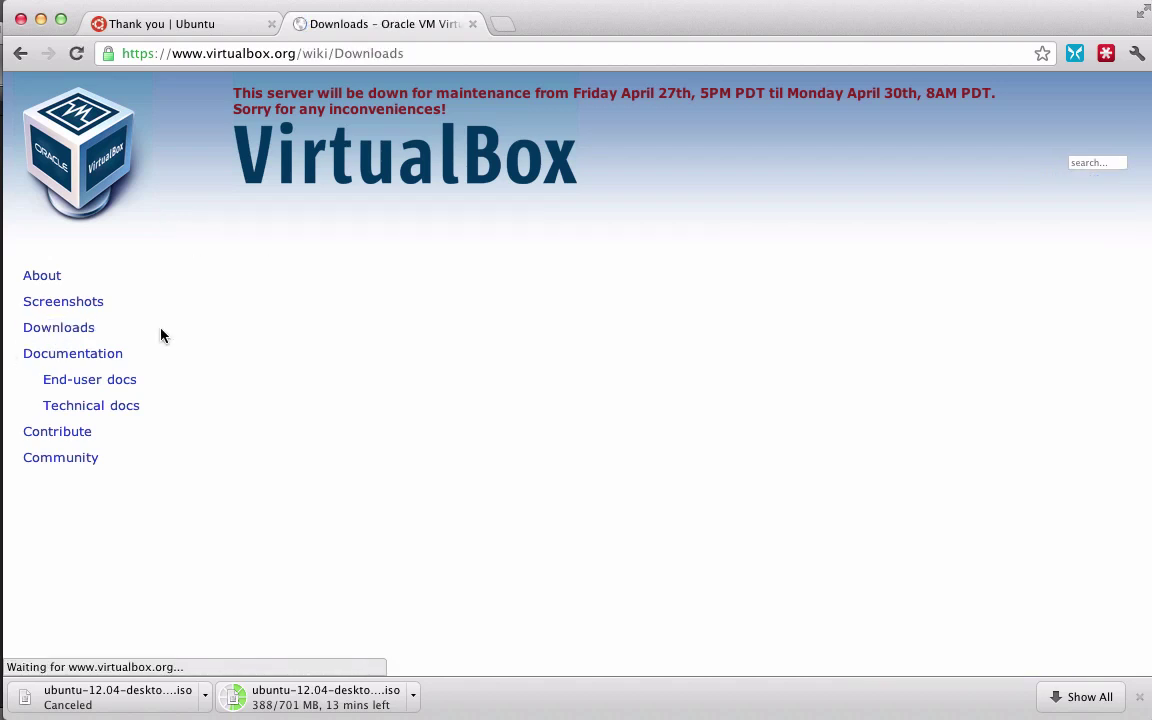
Find the VirtualBox platform packages and download the x86/amd64 package of VirtualBox 4.1.14 for OS X hosts
scroll(213, 302, down, 1)
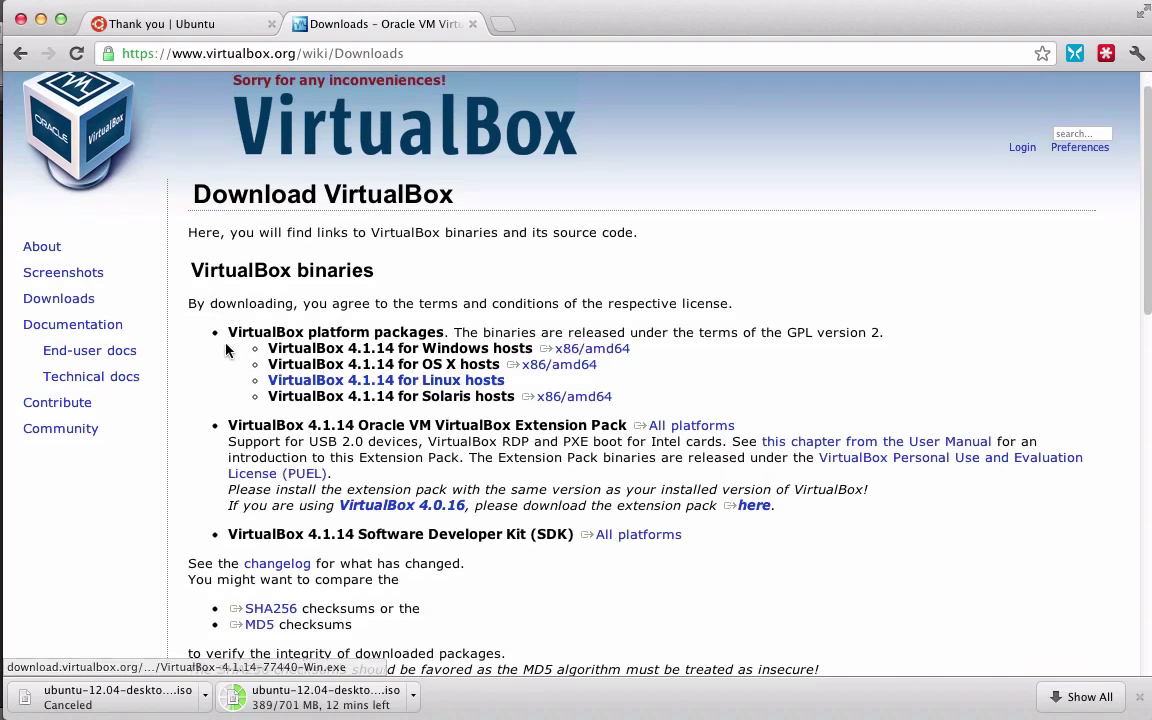
drag(228, 332, 440, 336)
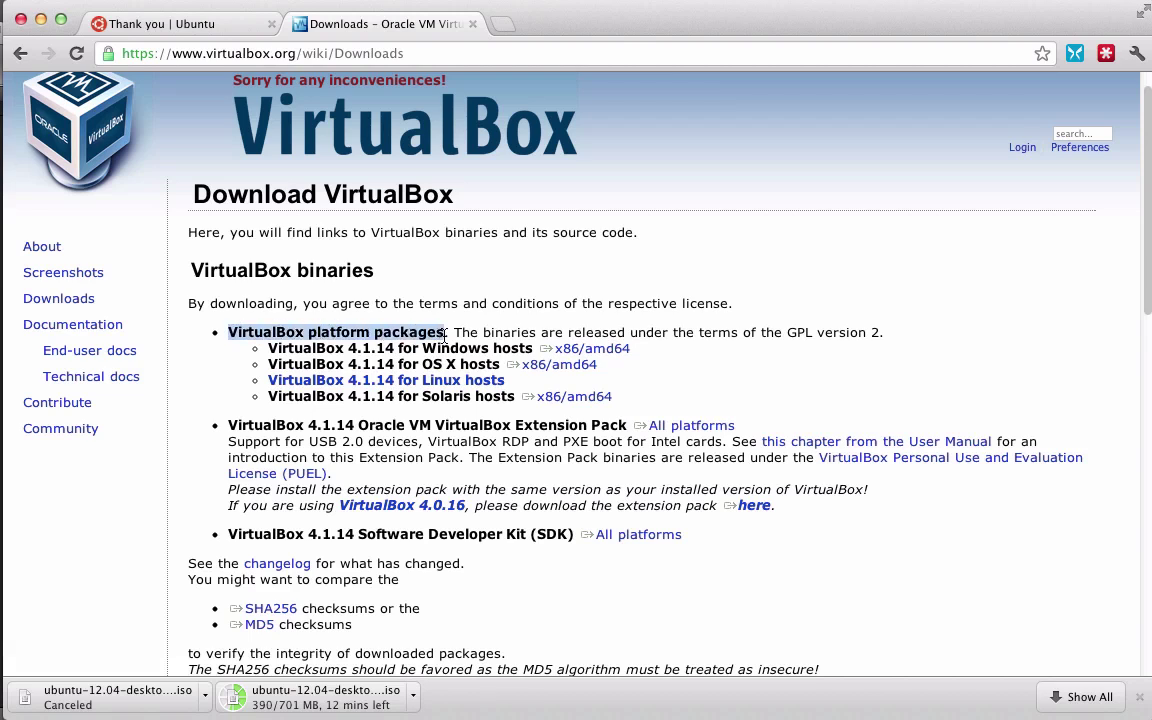
click(444, 336)
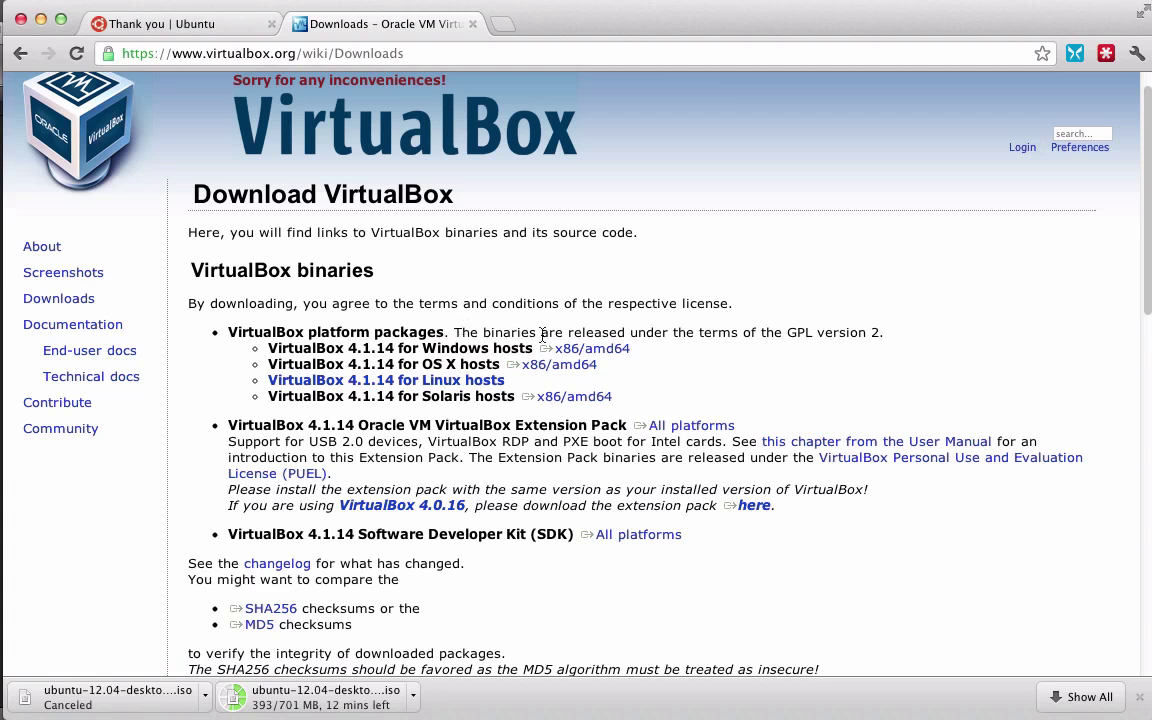
drag(540, 348, 622, 352)
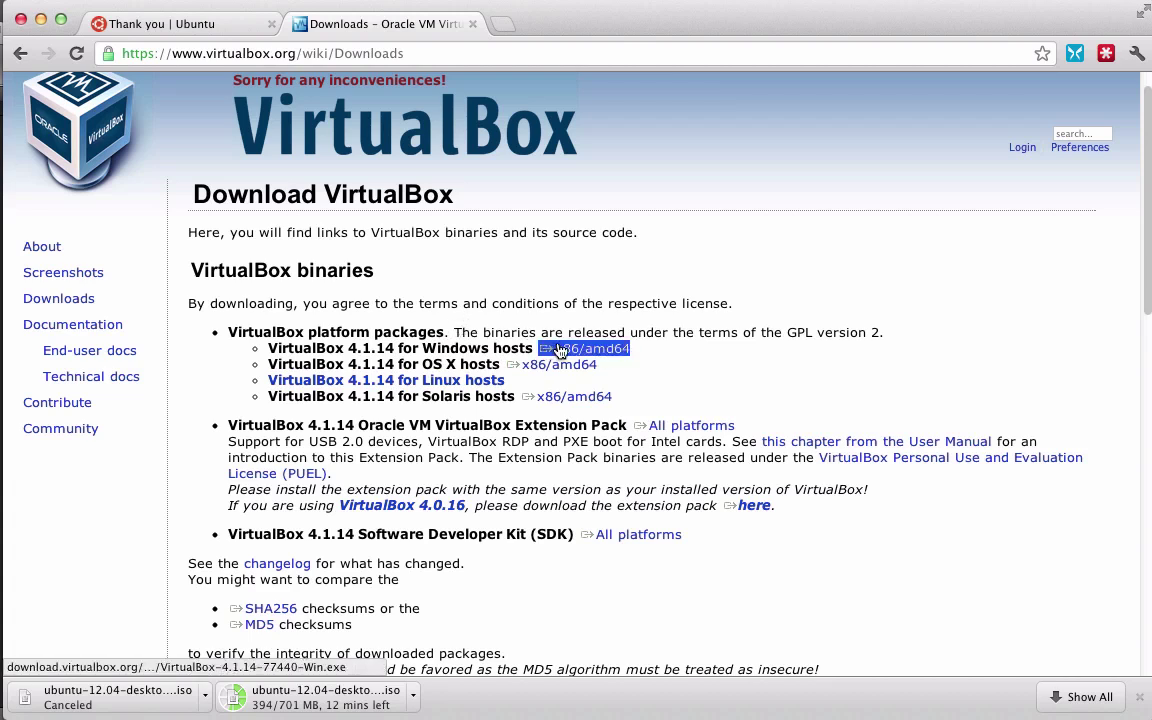
click(464, 325)
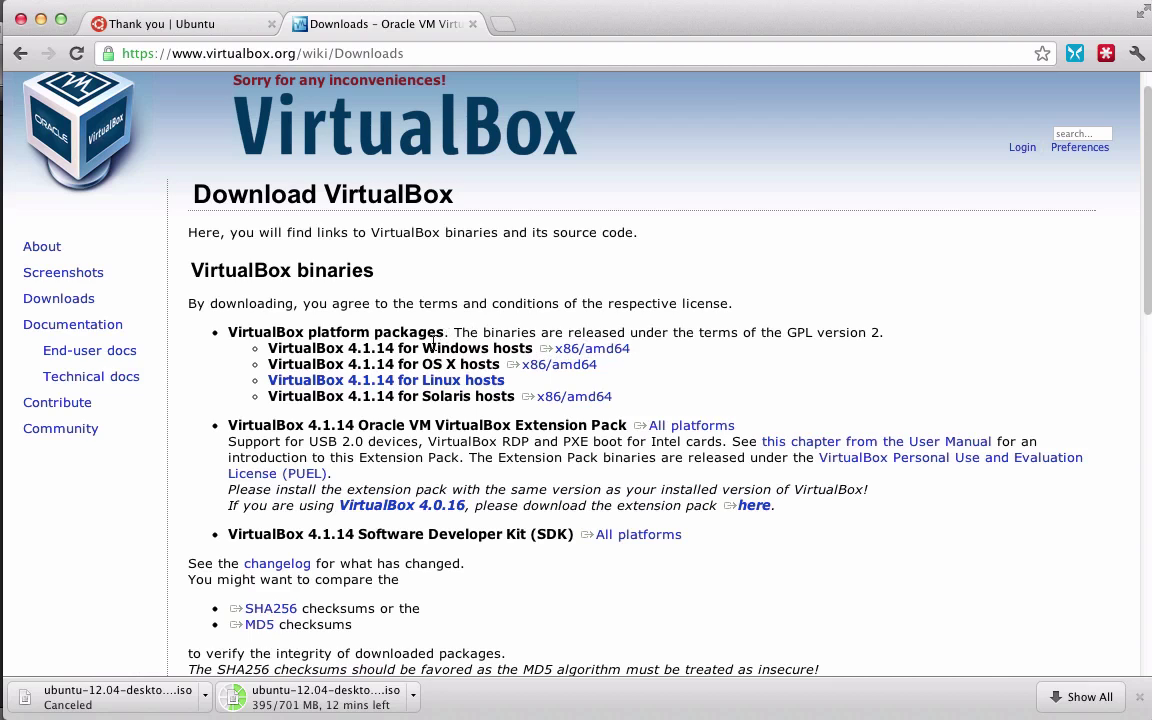
drag(424, 366, 545, 348)
double_click(494, 348)
drag(494, 350, 578, 352)
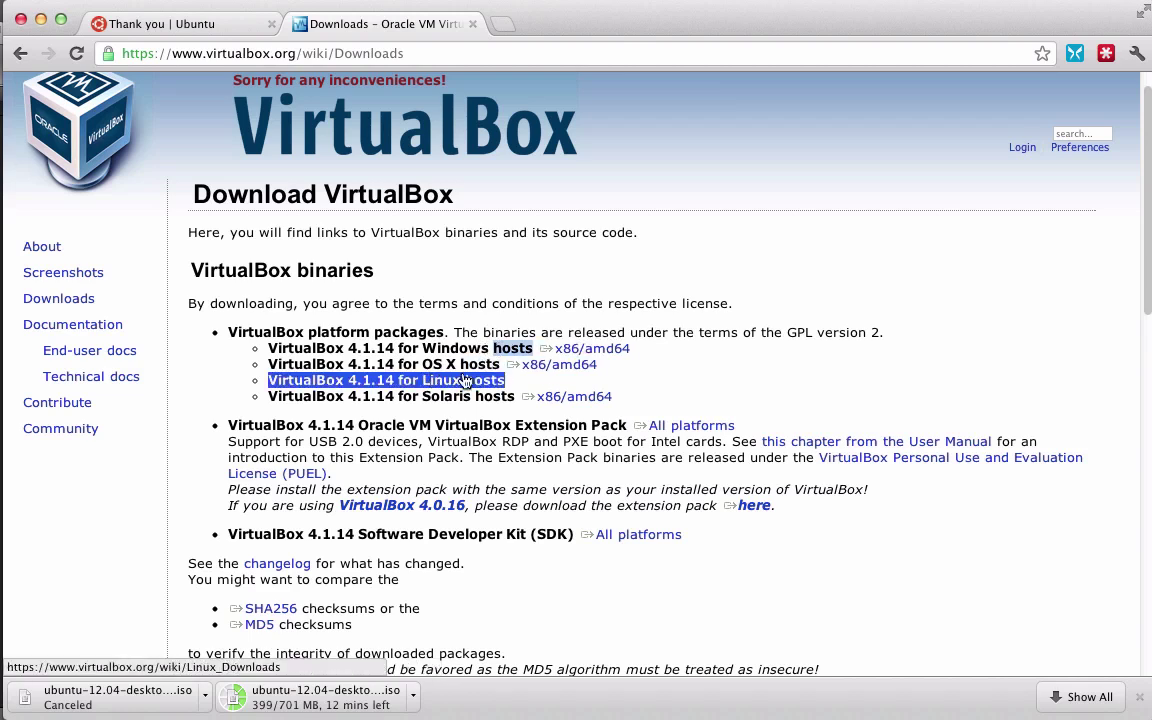
click(543, 367)
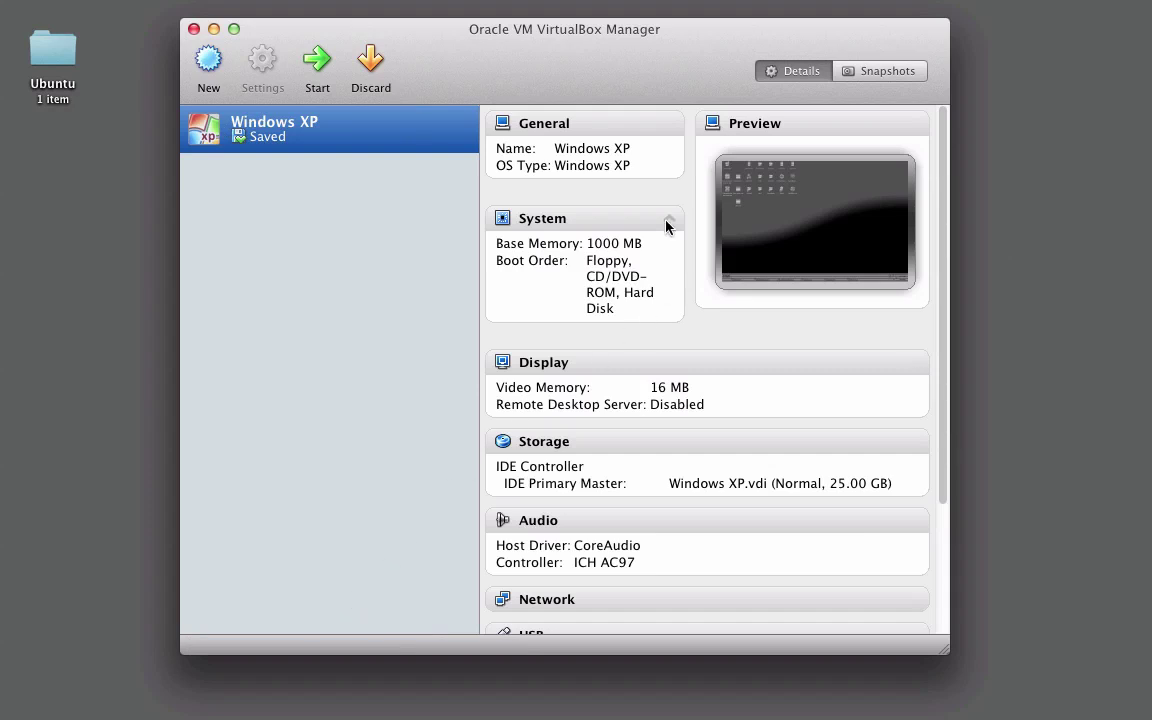
scroll(660, 210, down, 2)
scroll(654, 210, up, 2)
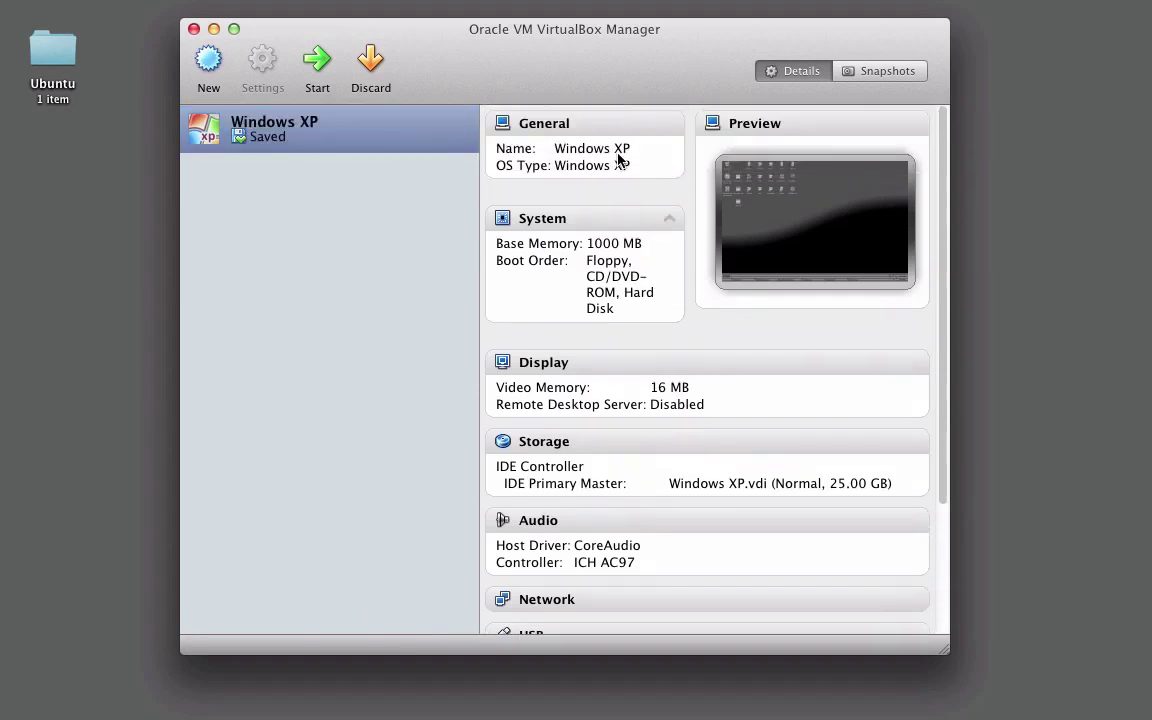
click(417, 296)
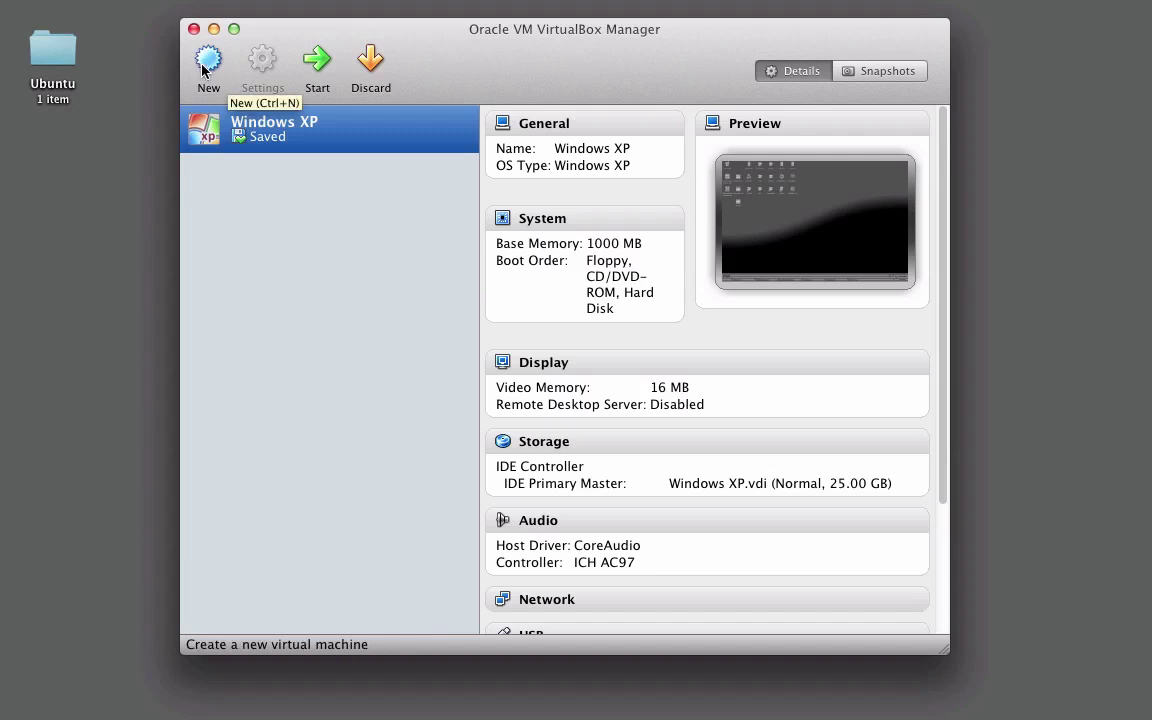
Begin a new virtual machine in Oracle VM VirtualBox Manager, named Ubuntu, with operating system Linux and version Ubuntu
click(206, 63)
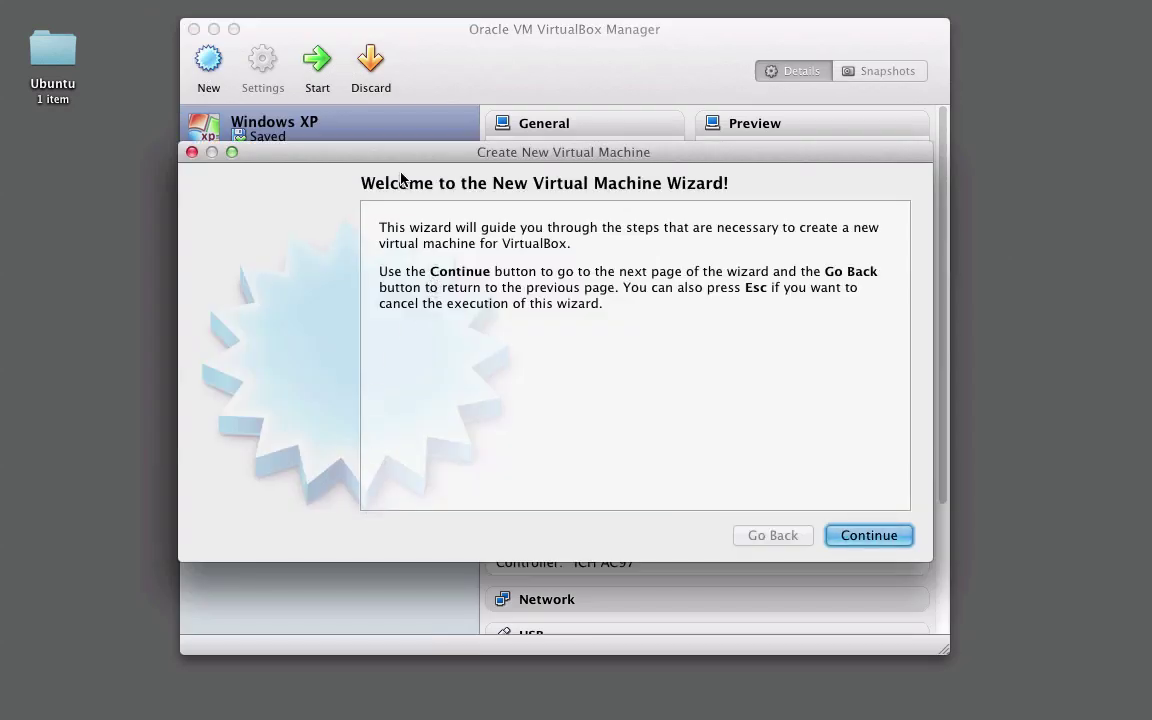
click(851, 537)
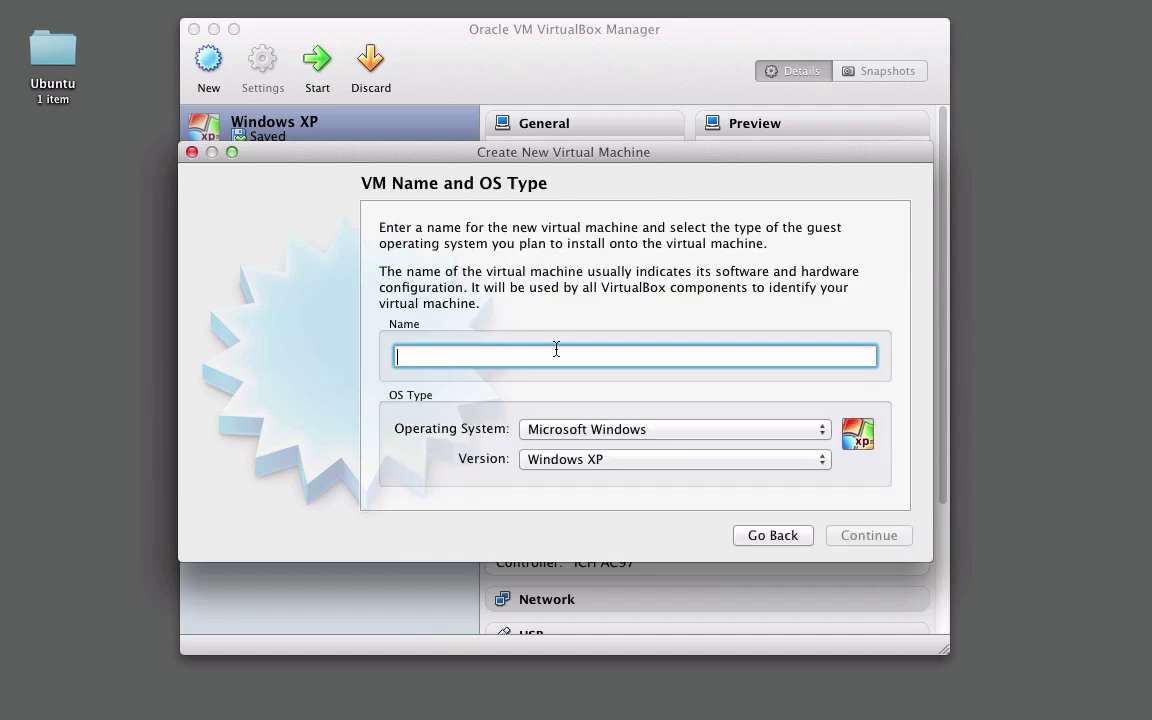
text(Ubuntu)
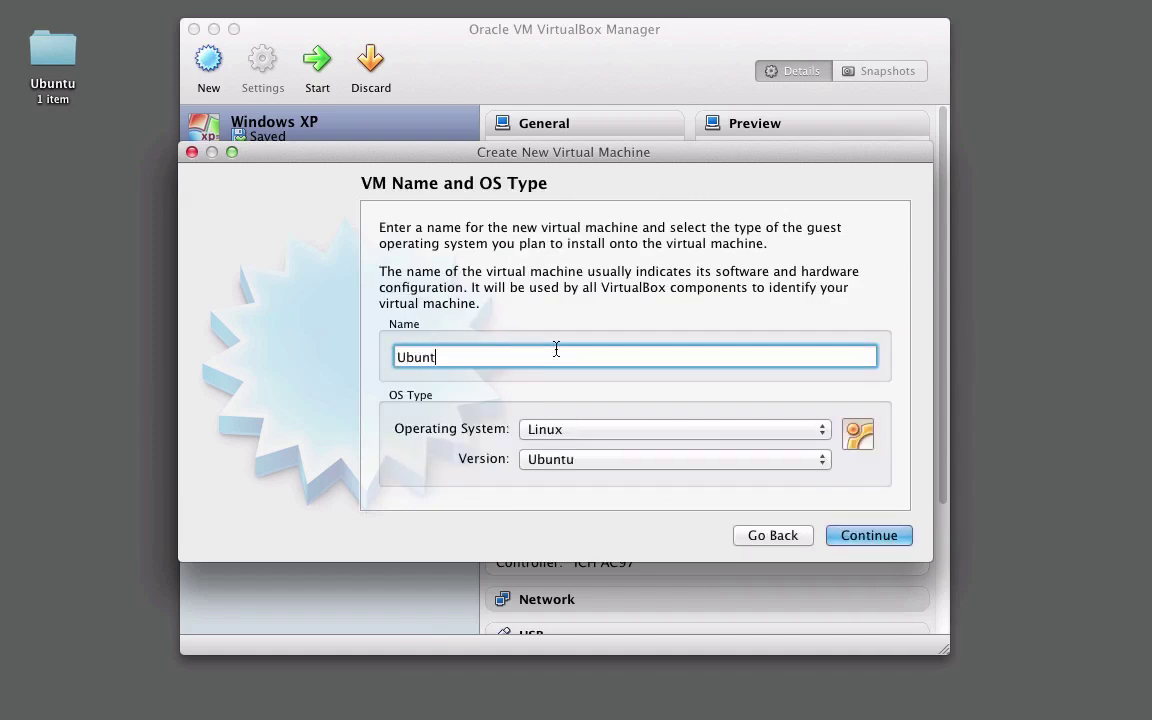
click(703, 431)
click(464, 440)
click(609, 463)
click(447, 478)
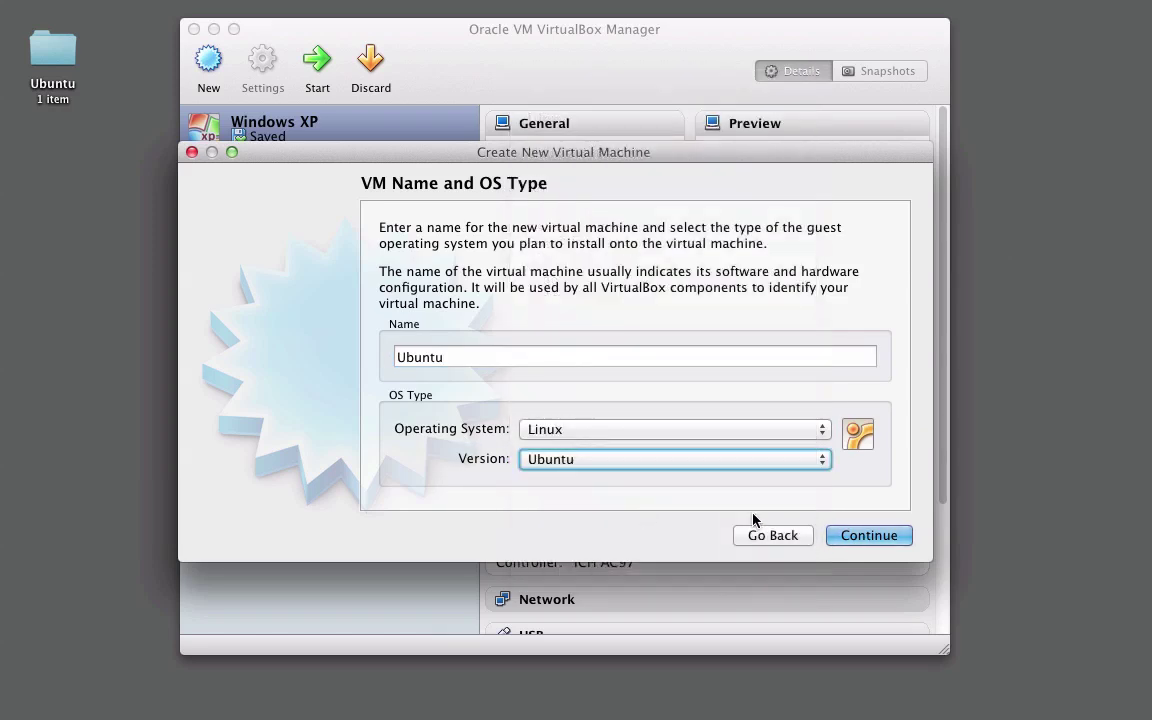
click(846, 537)
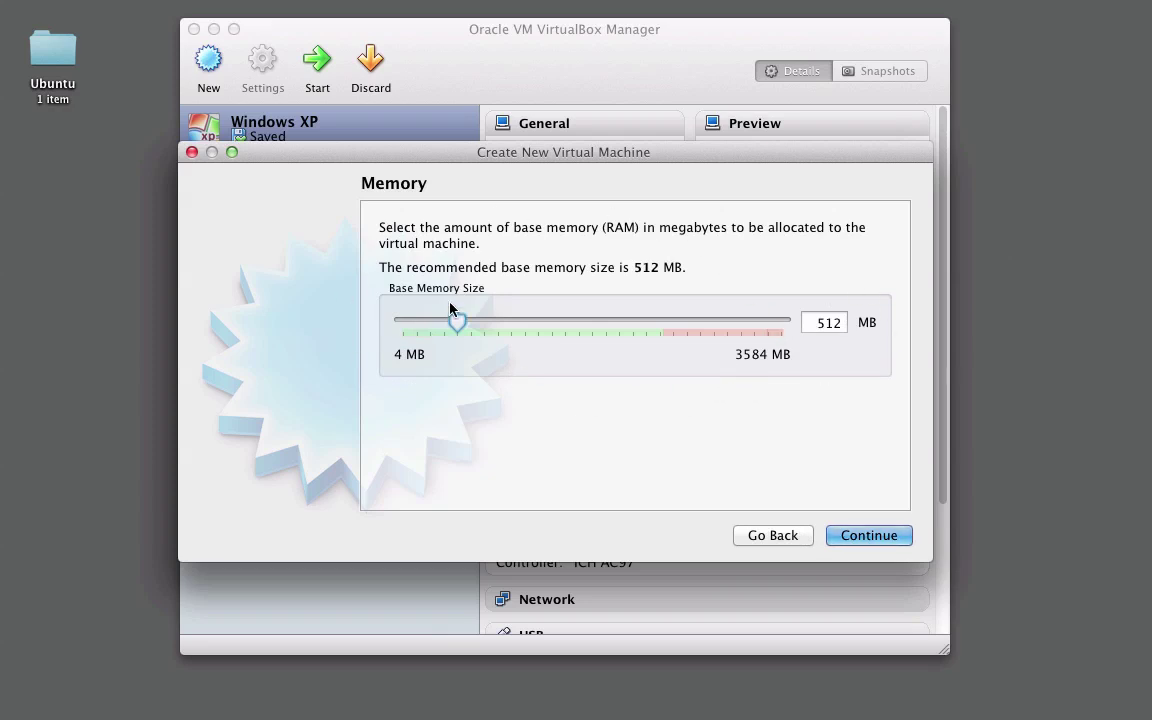
Accept 512 MB of base memory and choose to create a new hard disk as the start-up disk
click(853, 538)
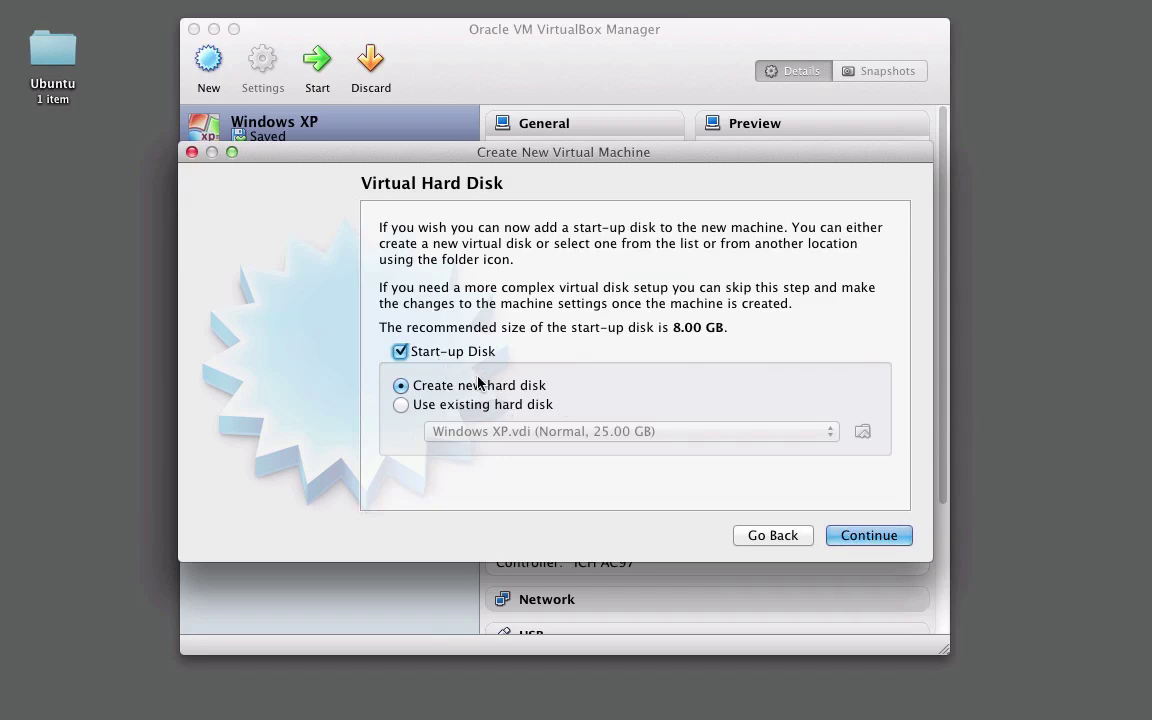
click(858, 538)
Configure the new virtual disk as a dynamically allocated VDI named Ubuntu with a size of 8.00 GB
click(809, 538)
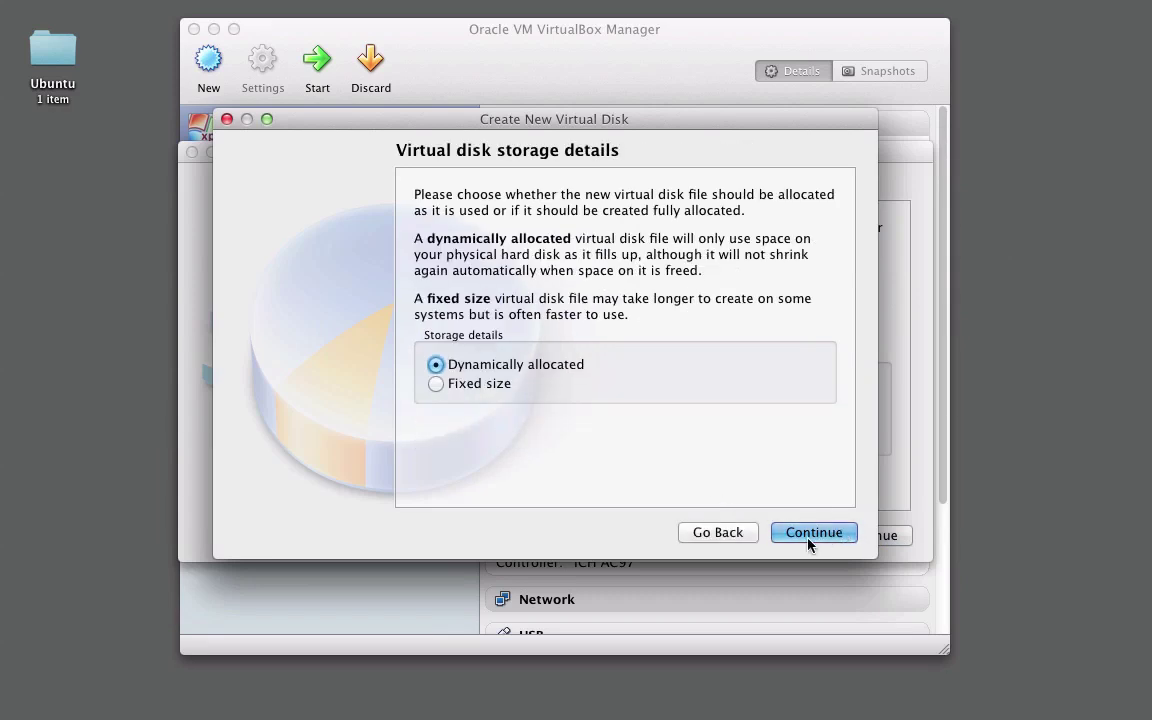
click(829, 537)
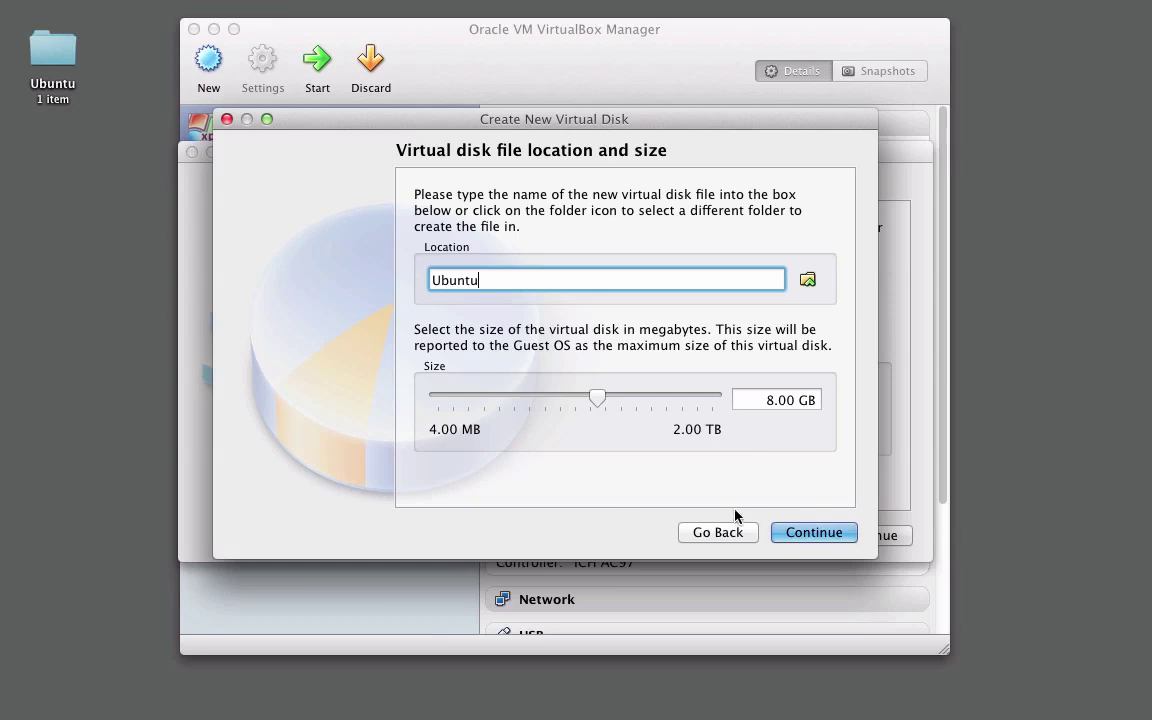
click(833, 532)
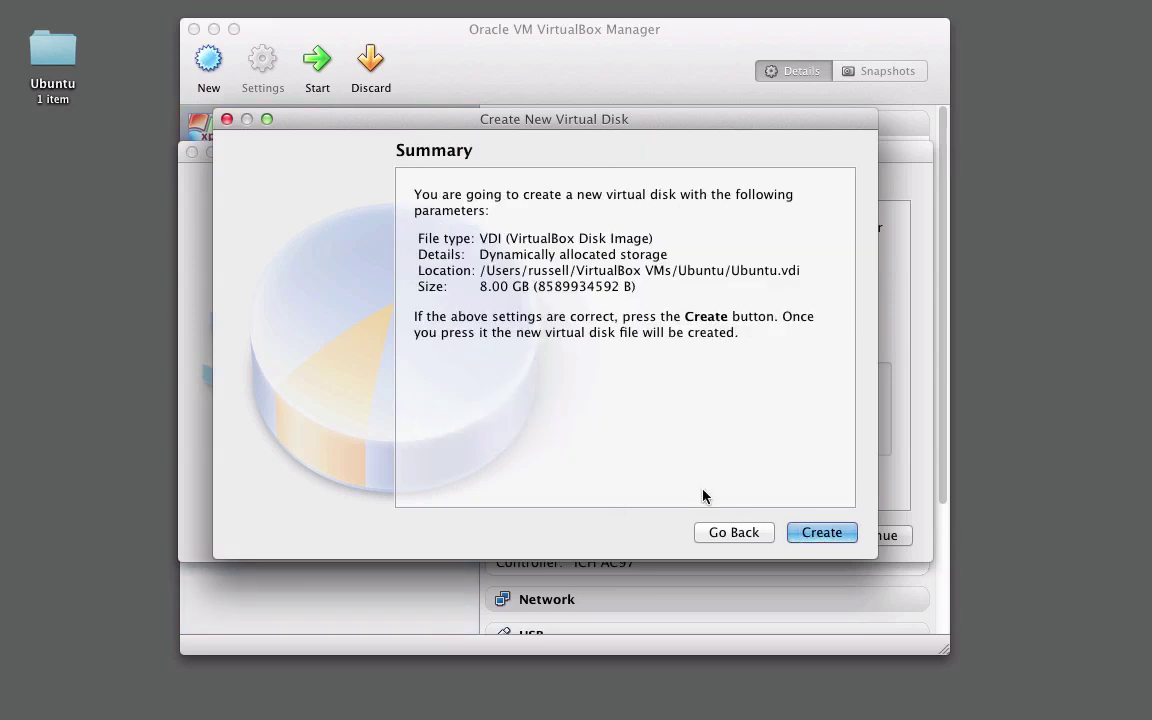
Create the 8.00 GB virtual disk and the Ubuntu virtual machine from their summaries, and reposition the VirtualBox Manager window
click(825, 541)
click(865, 540)
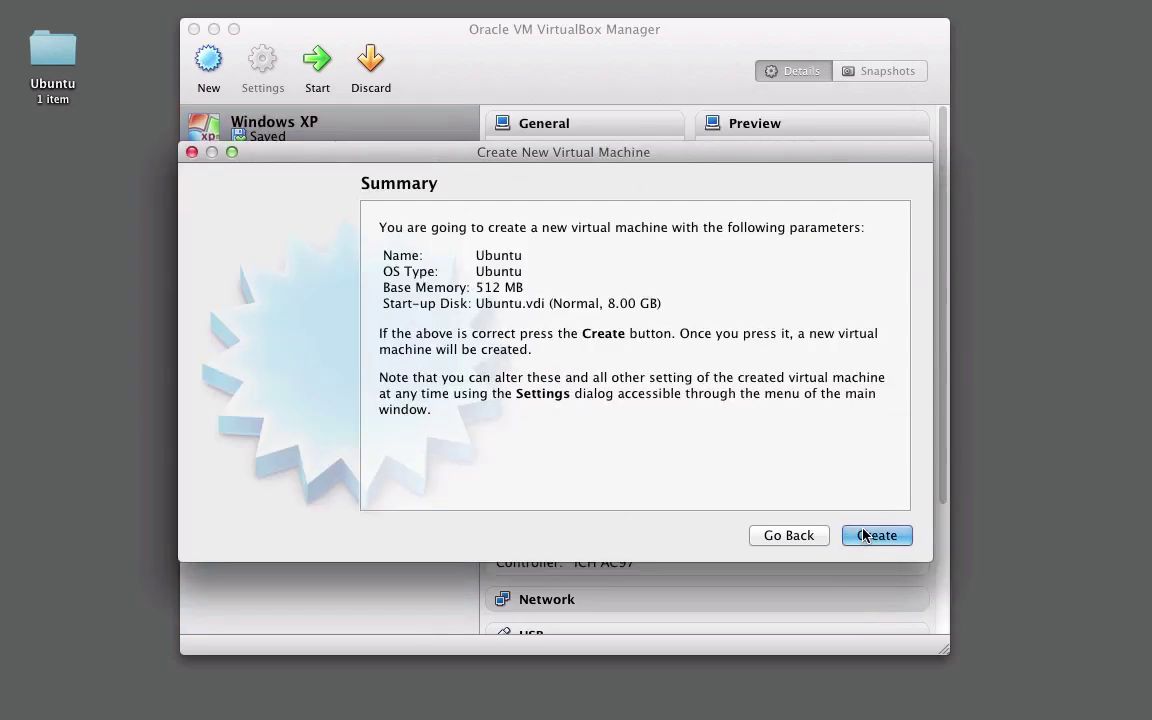
key(Return)
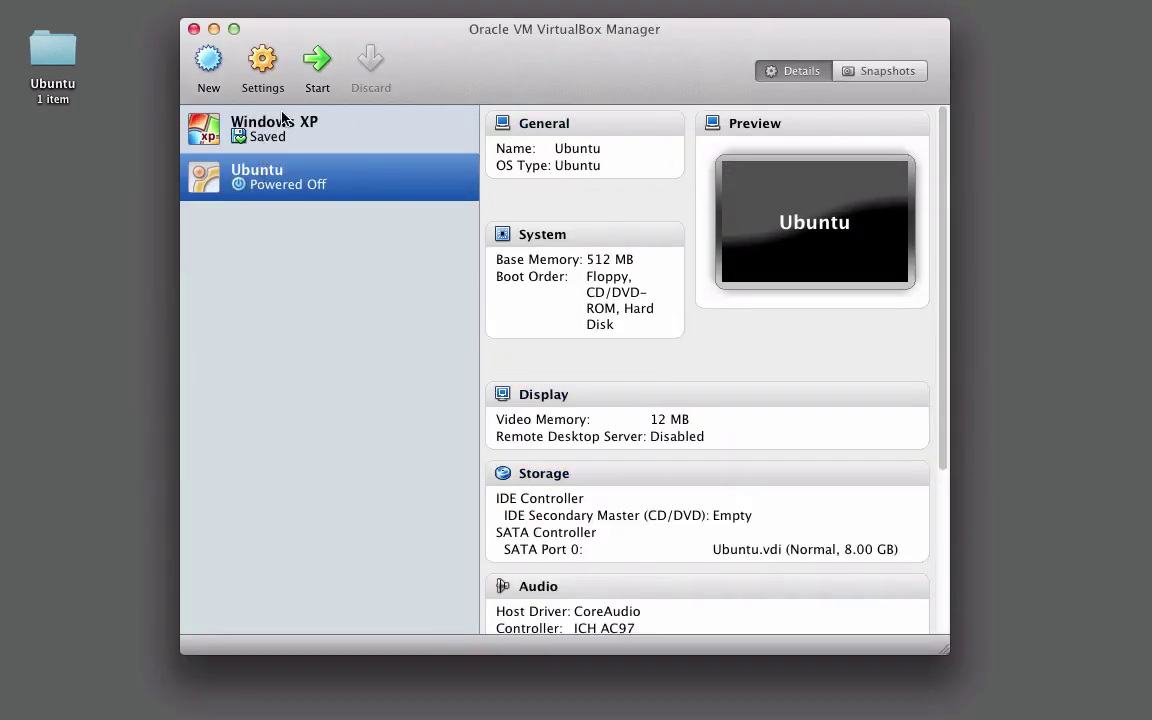
drag(489, 79, 543, 105)
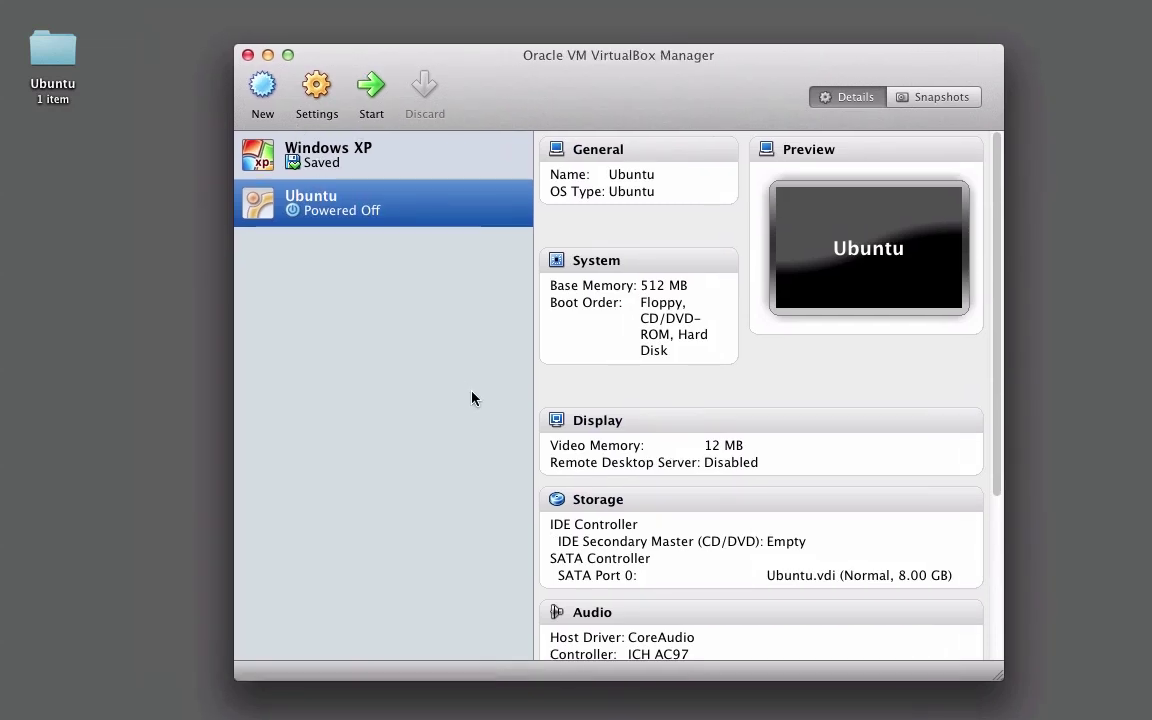
Start the Ubuntu virtual machine, advance the First Run Wizard to installation media selection, and review the available media sources
click(369, 85)
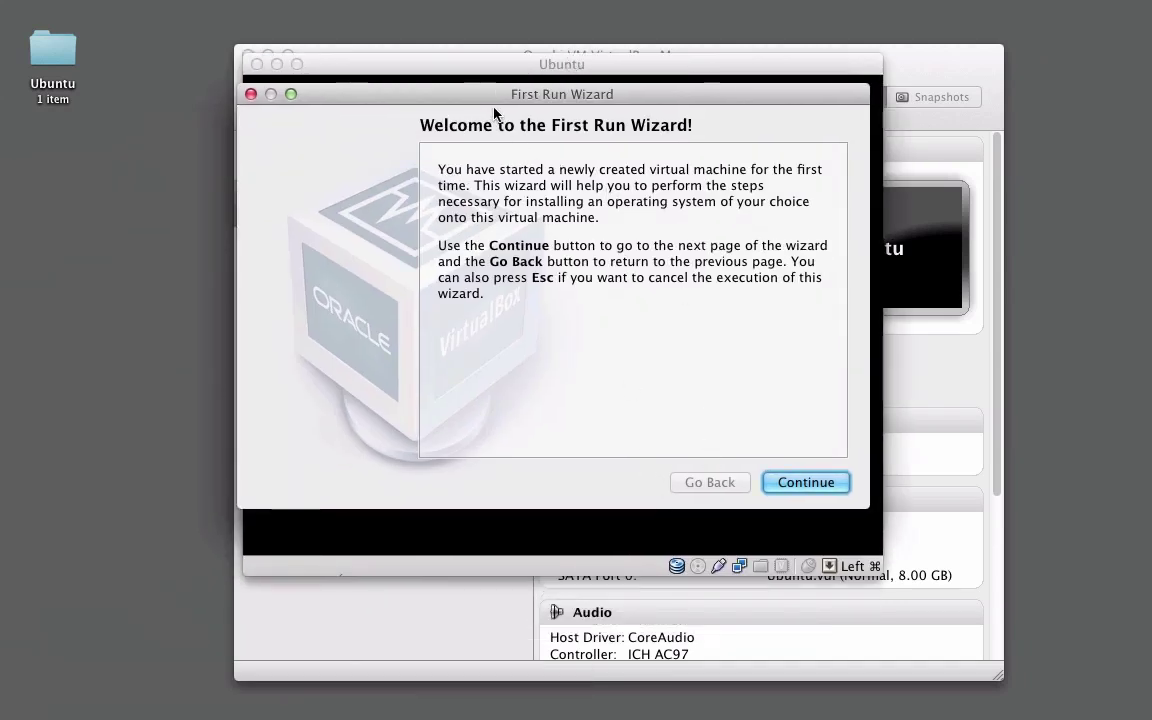
click(806, 484)
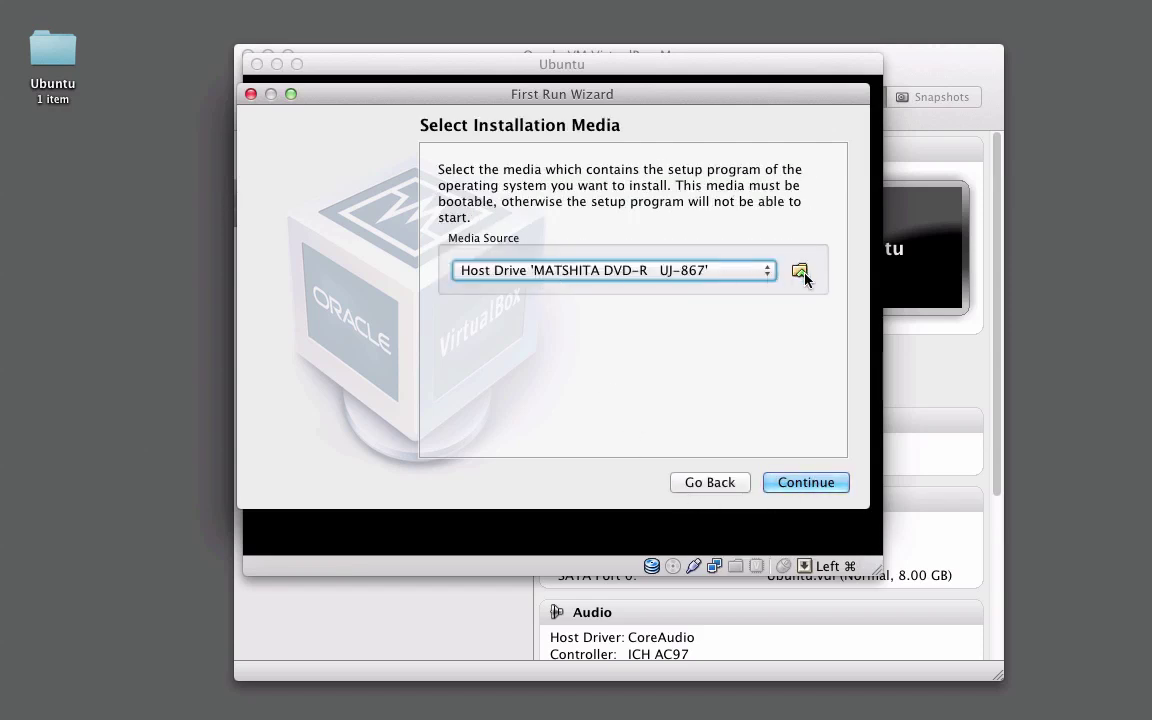
click(618, 278)
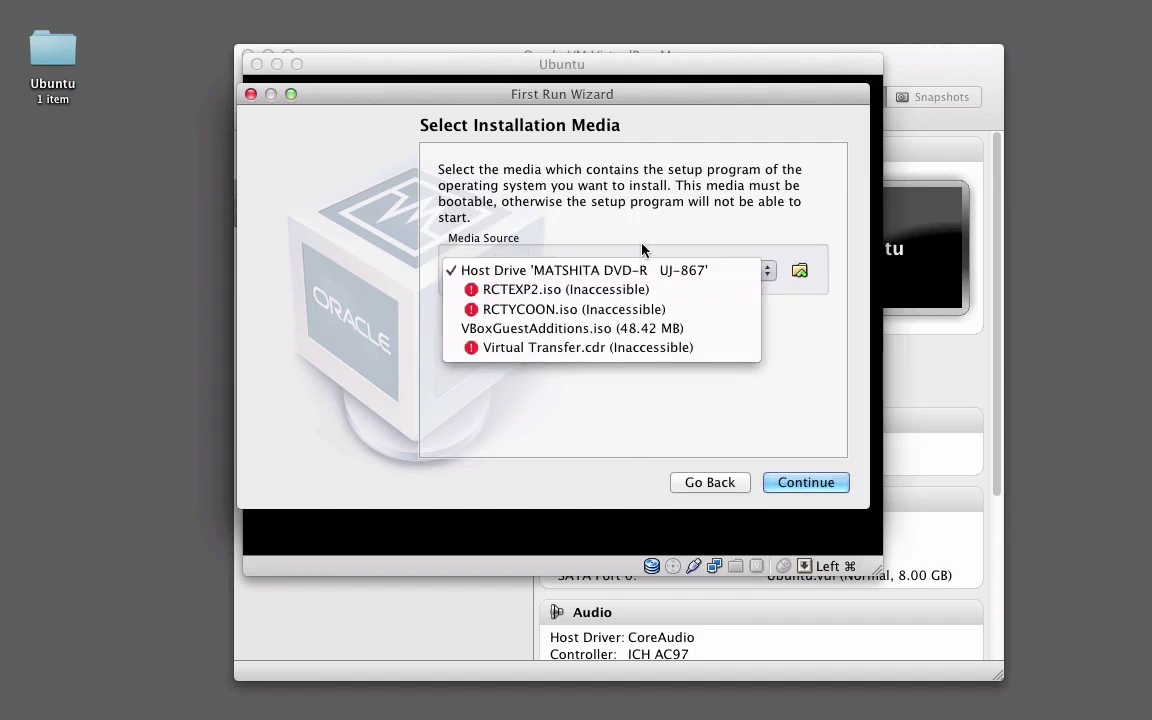
click(513, 276)
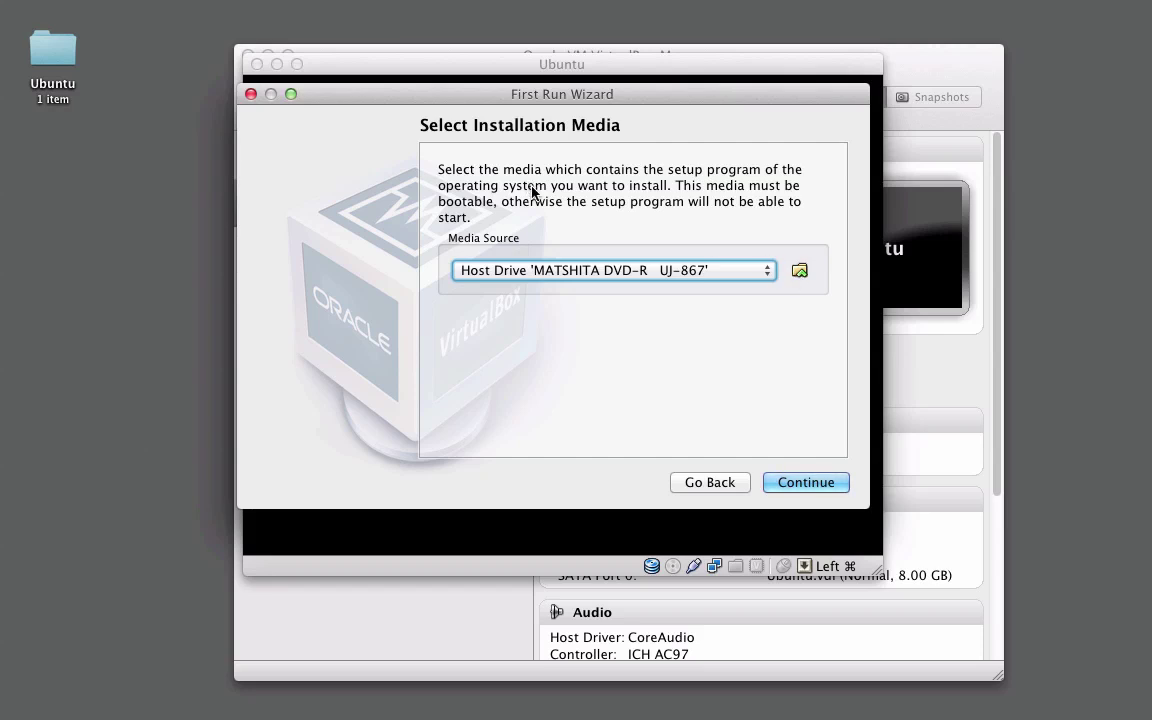
Open the Ubuntu folder on the desktop to check the downloaded disk image, and return to the First Run Wizard
click(56, 46)
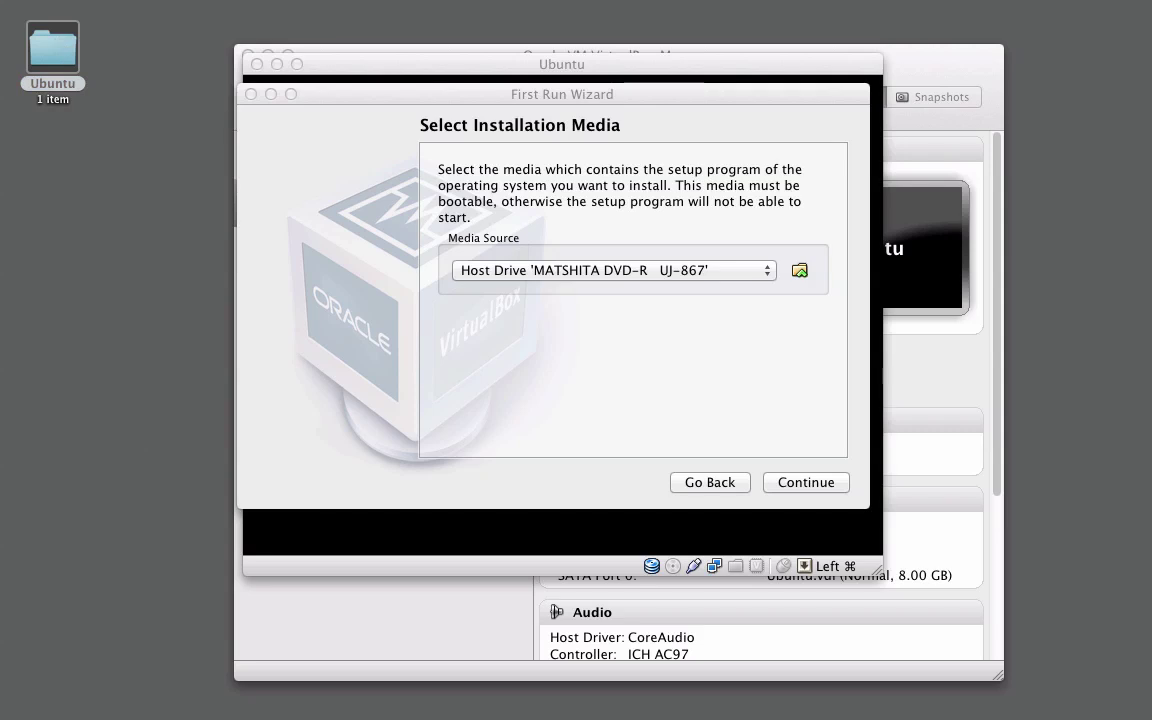
key(super+o)
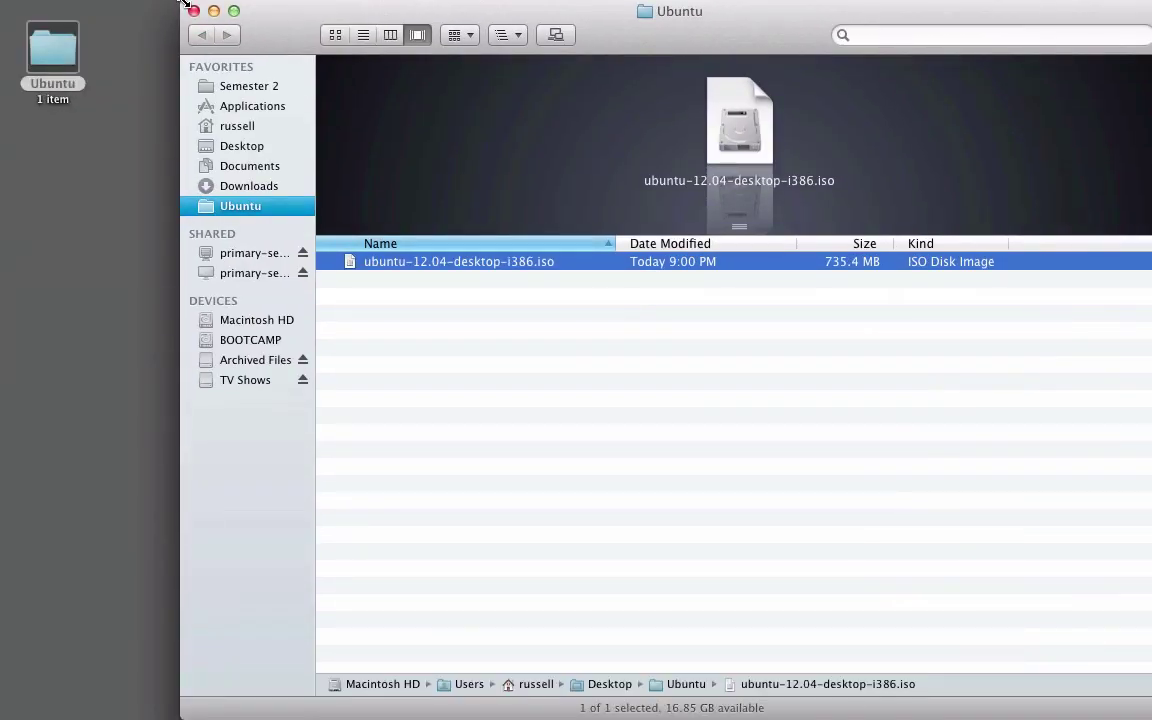
drag(270, 10, 396, 131)
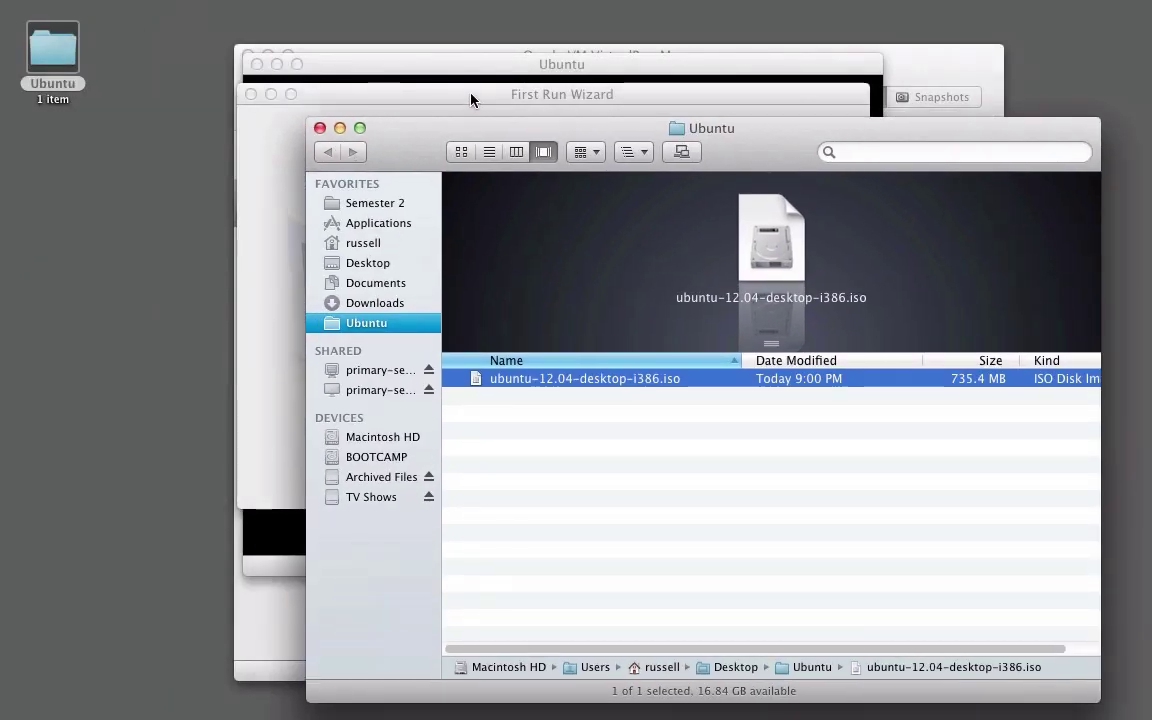
click(471, 94)
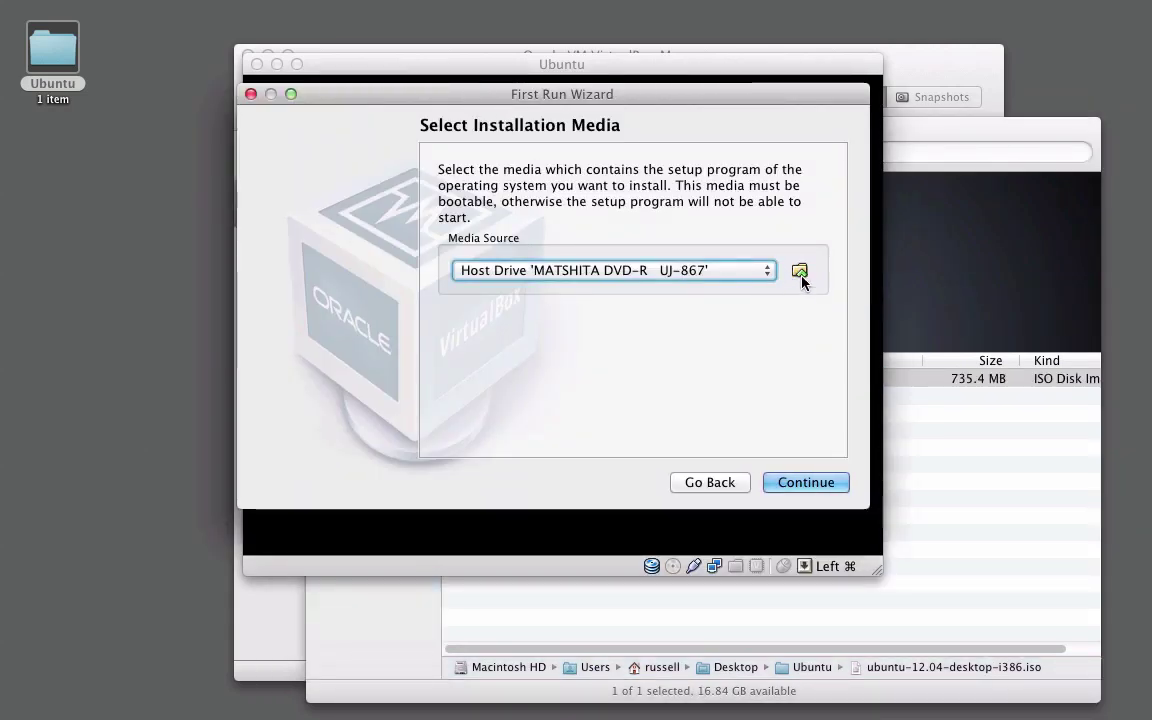
Select ubuntu-12.04-desktop-i386.iso from the Ubuntu folder as the installation media and start the virtual machine from it
click(799, 273)
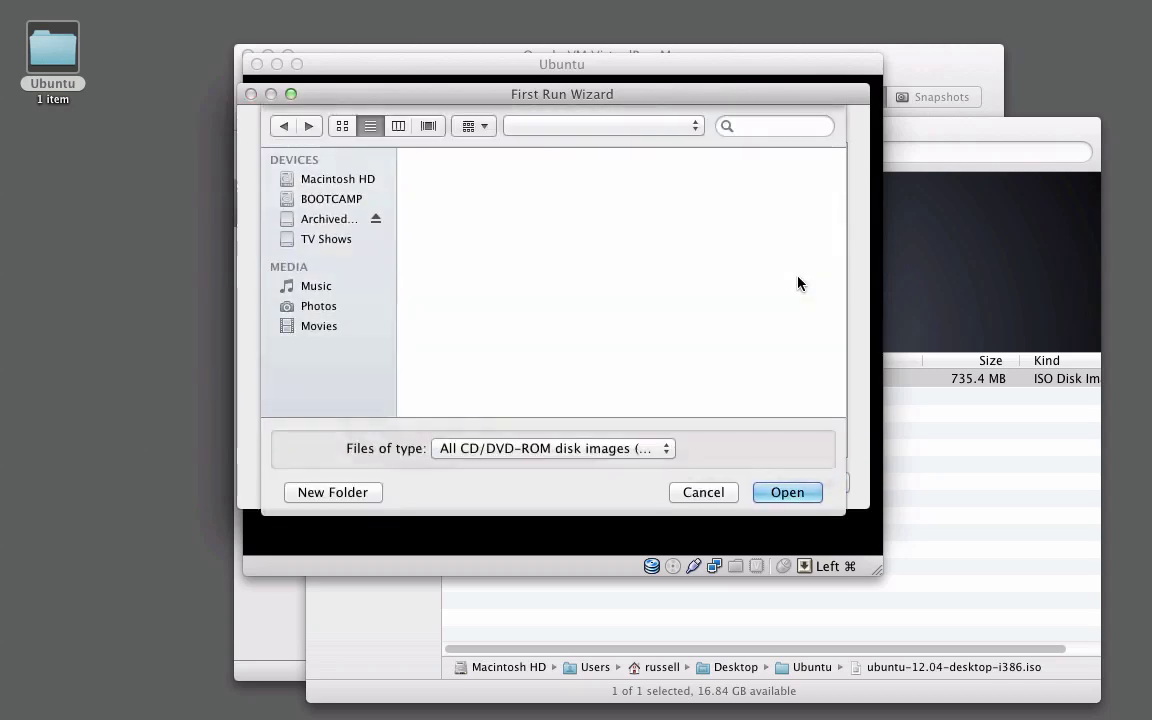
click(319, 299)
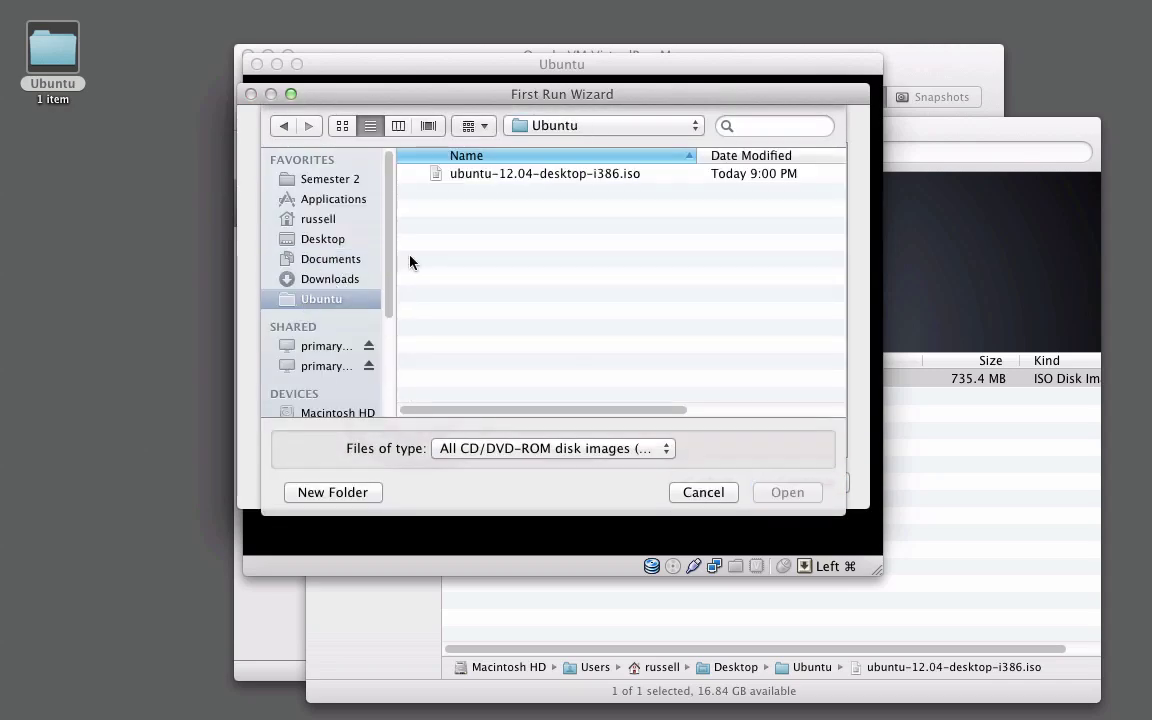
click(550, 175)
double_click(550, 175)
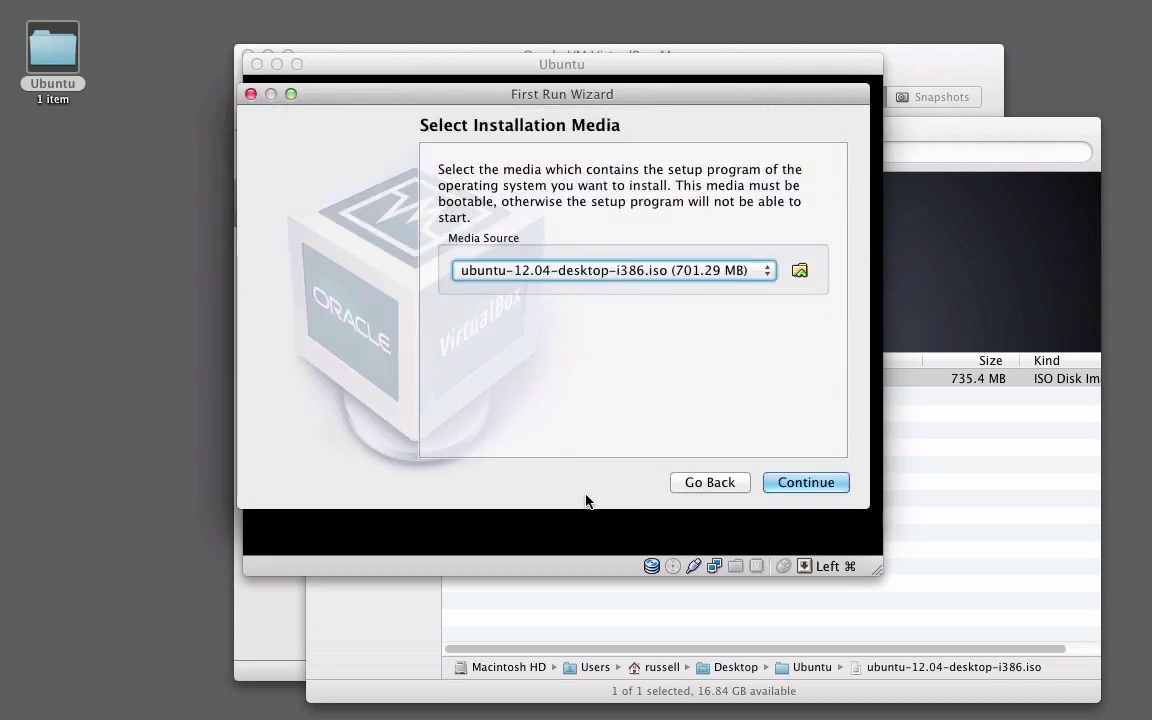
click(785, 486)
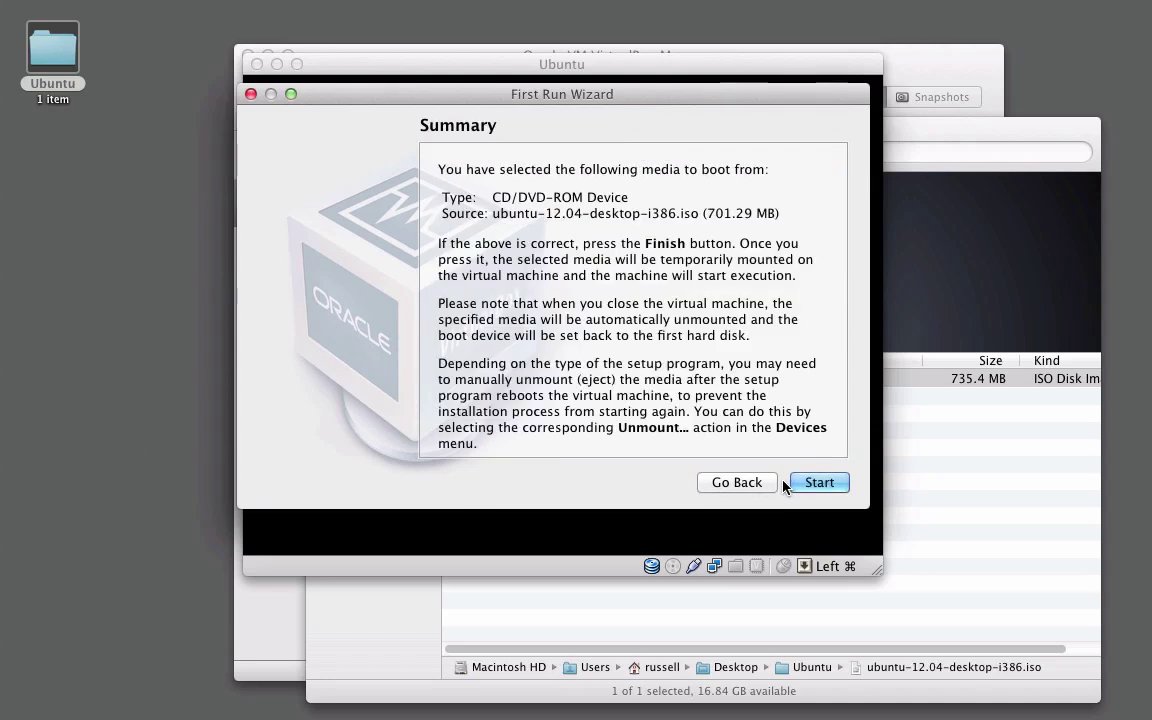
click(818, 482)
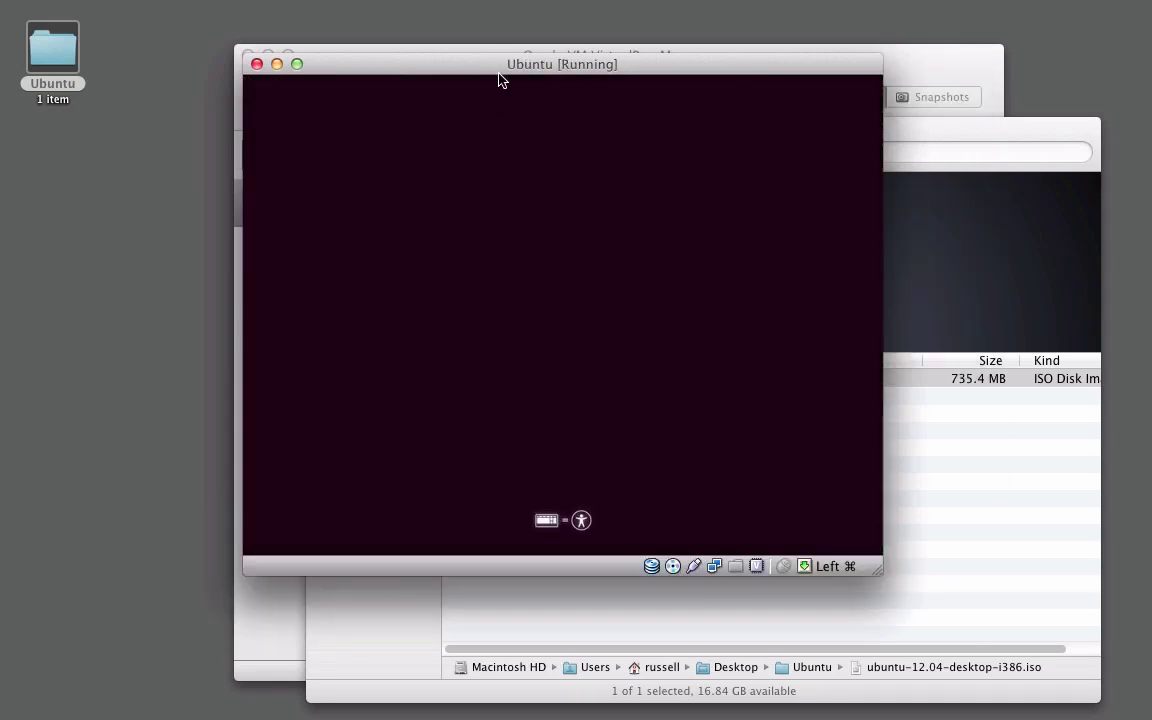
Close the Finder window of the Ubuntu folder and reposition the running Ubuntu virtual machine window
click(868, 141)
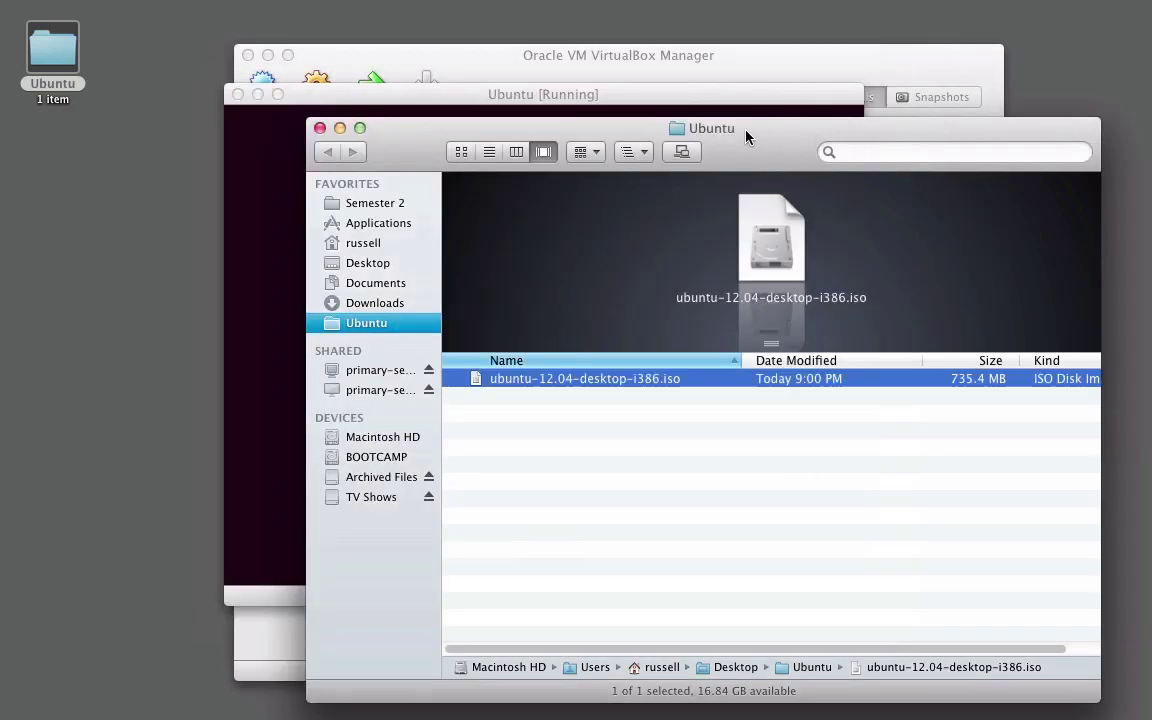
click(320, 130)
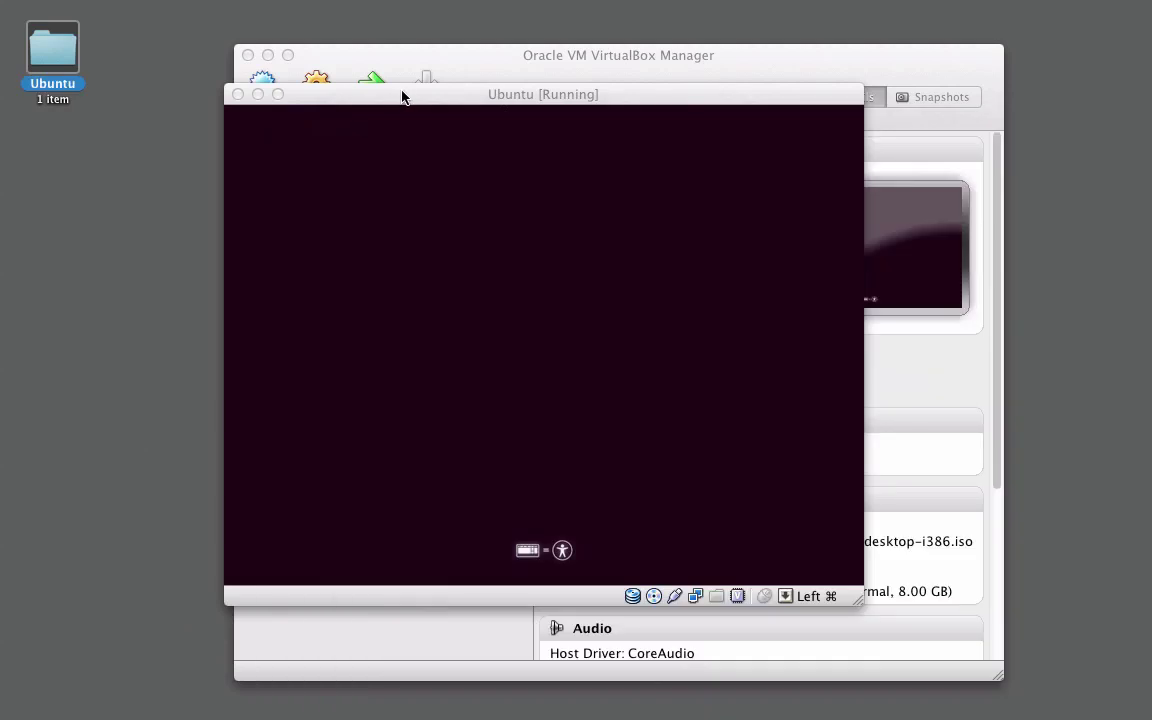
drag(403, 95, 488, 108)
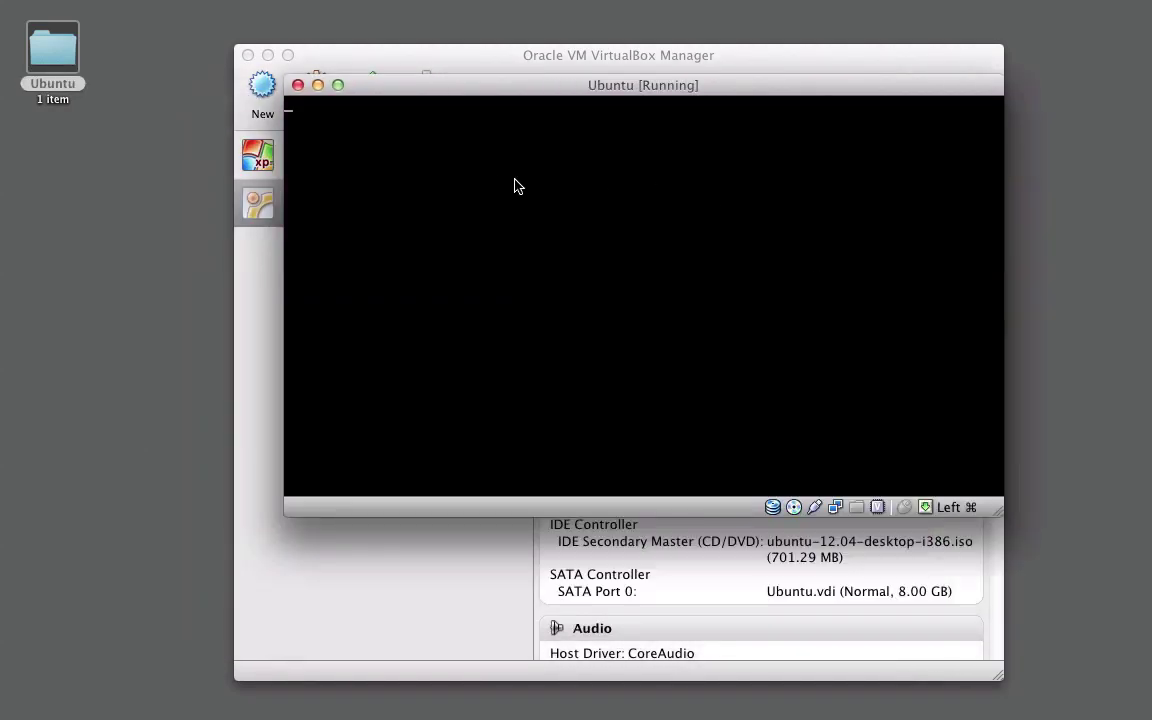
drag(638, 85, 551, 145)
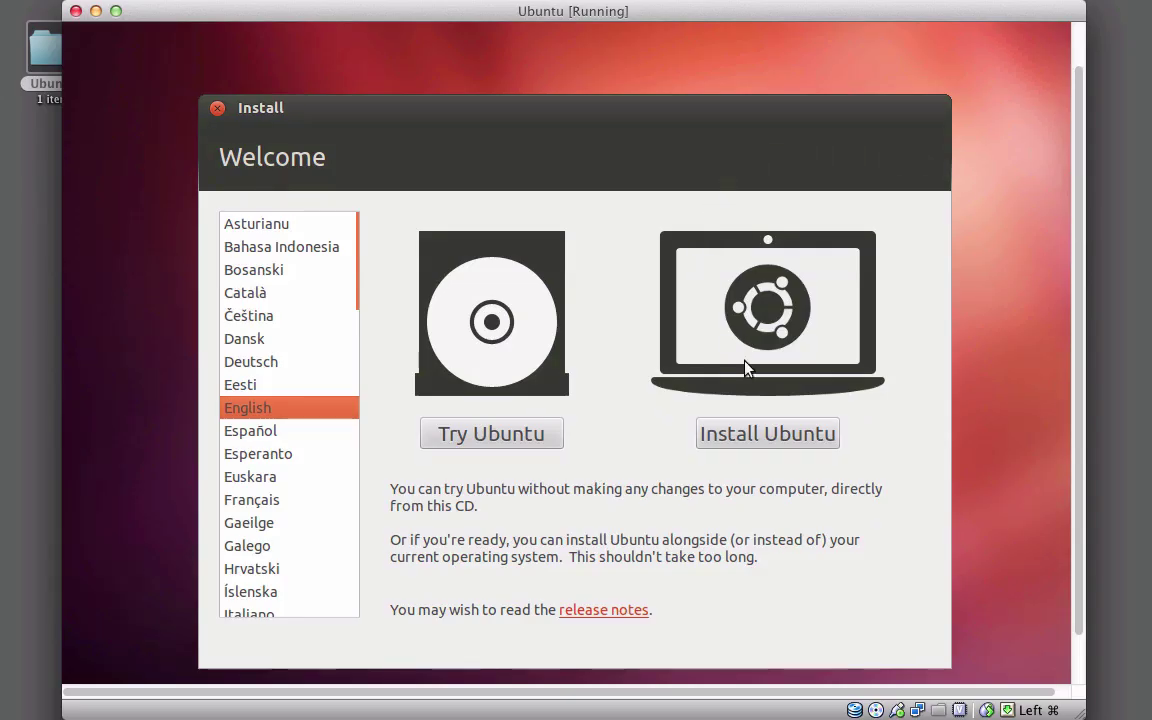
Start installing Ubuntu in English without updates or third-party software, erasing the entire 8.6 GB VBOX HARDDISK
click(820, 433)
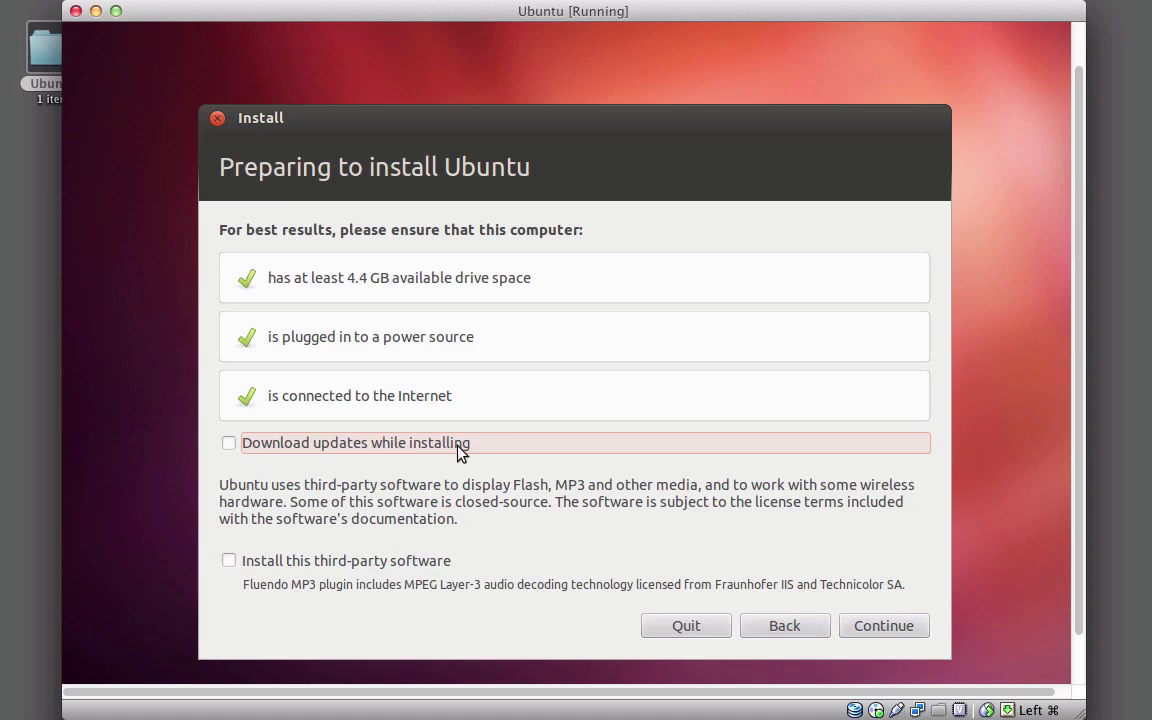
click(870, 626)
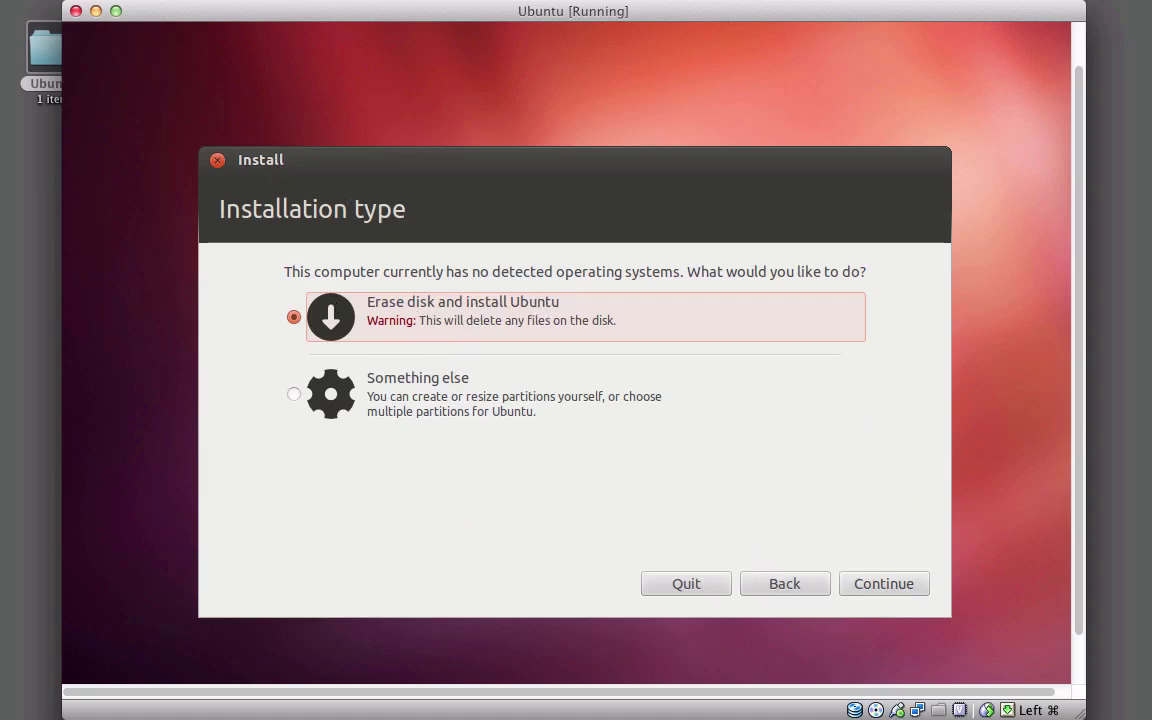
click(897, 591)
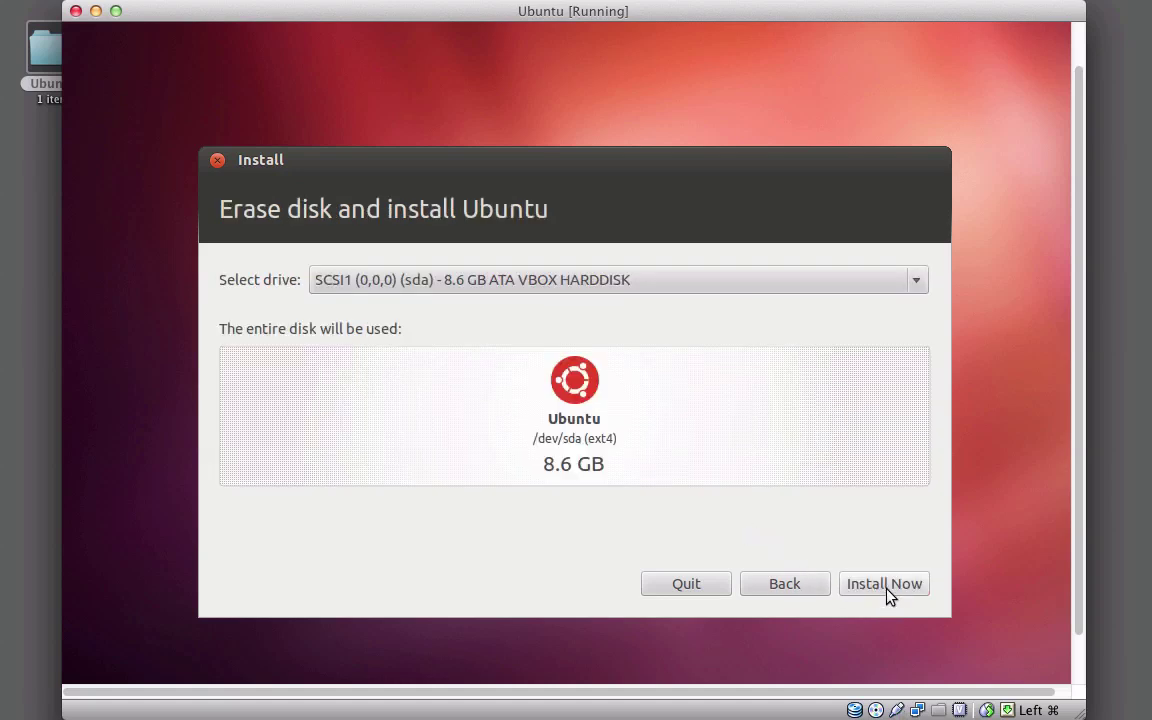
click(887, 592)
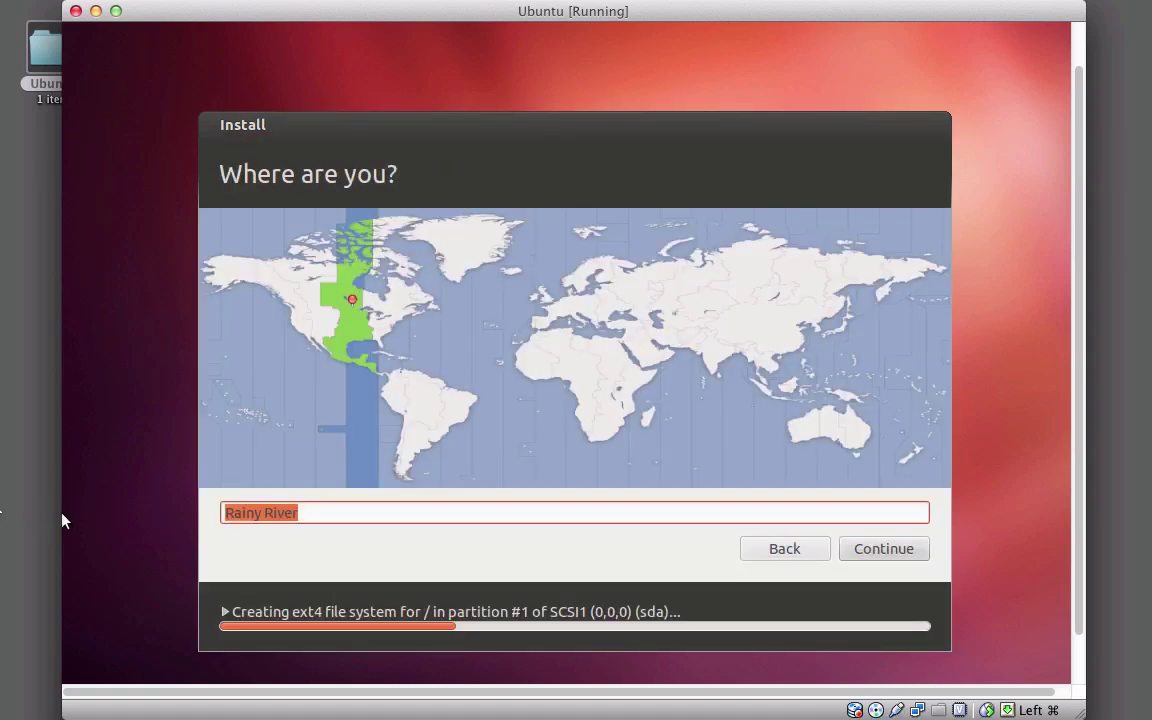
Set the installation location to Toronto (Ontario, Canada) and proceed to the keyboard layout
text(Torn)
key(BackSpace)
text(onto)
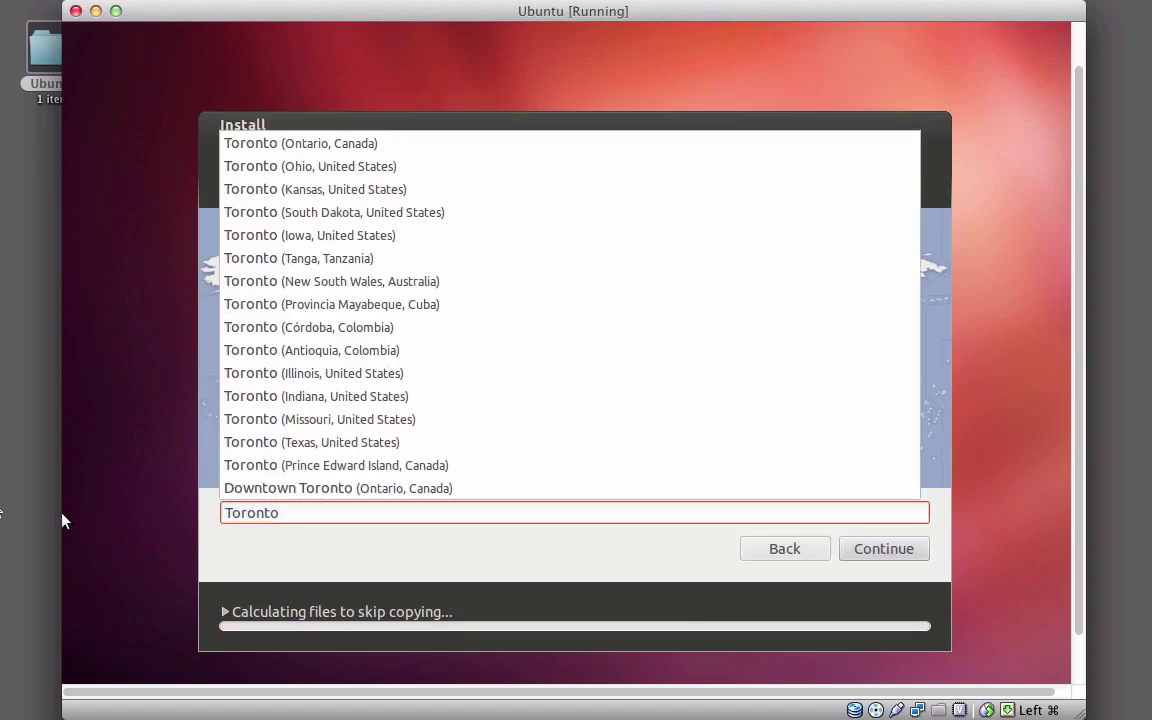
key(Down)
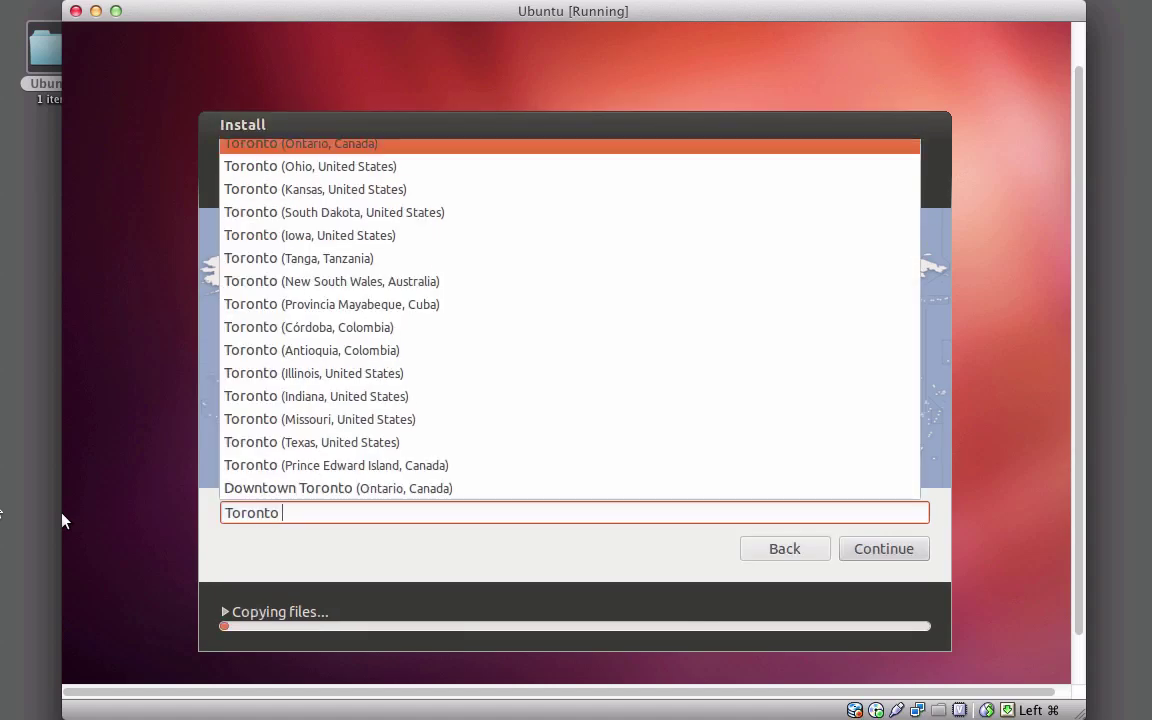
key(Return)
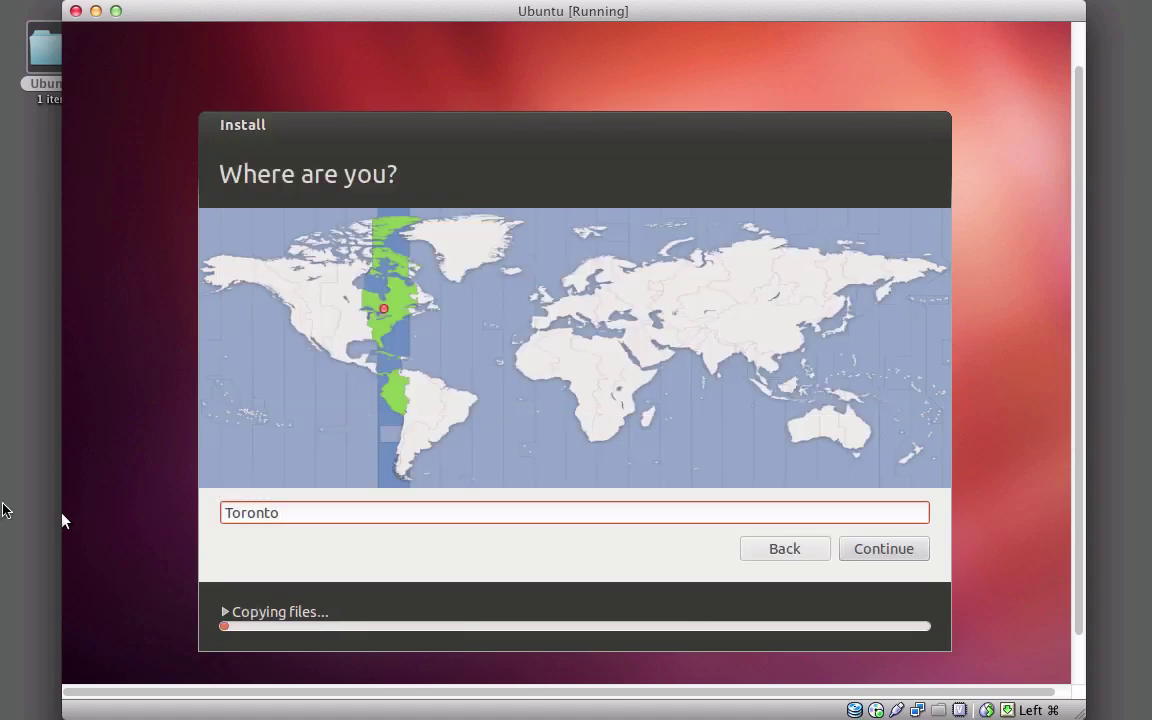
click(904, 551)
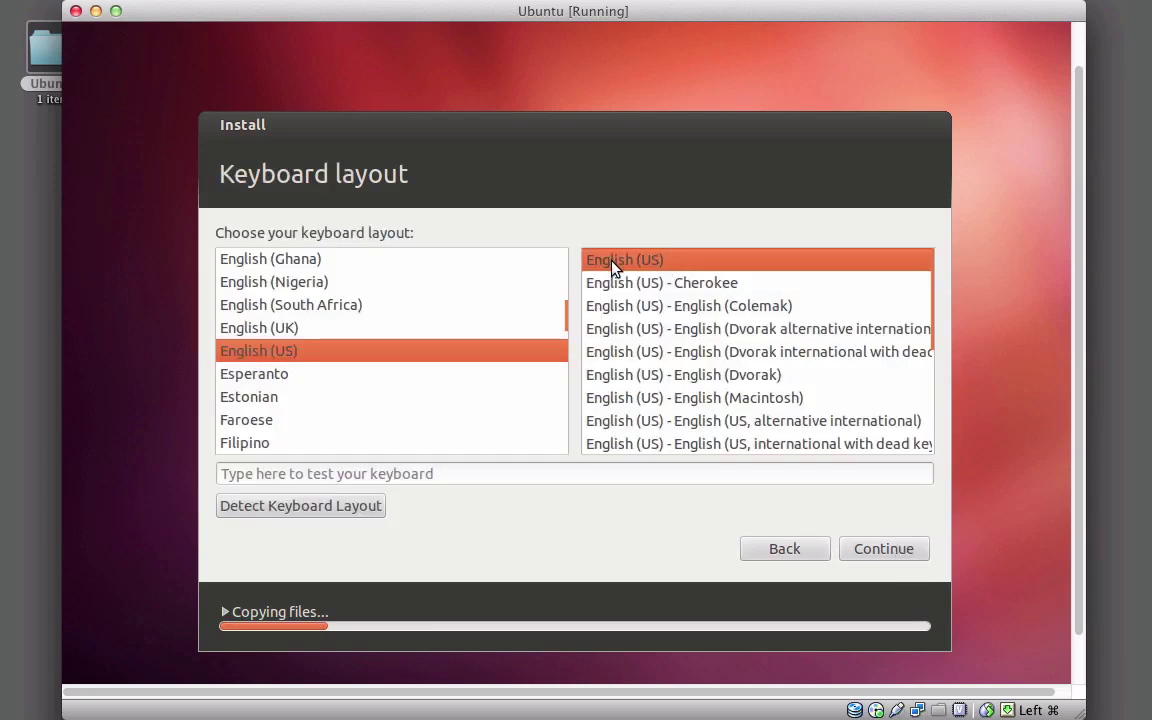
Accept the English (US) keyboard layout and enter the user's full name, keeping the suggested computer name and username
click(869, 548)
text(Russell C)
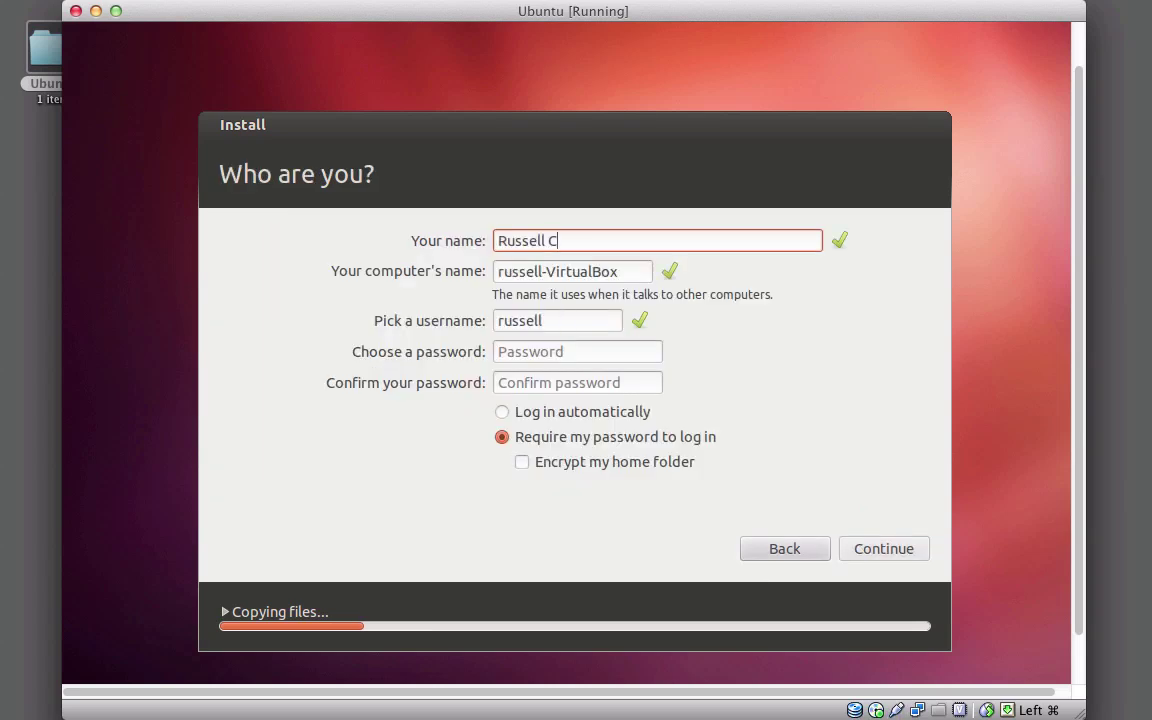
text(hreptyk)
key(Tab)
key(Tab)
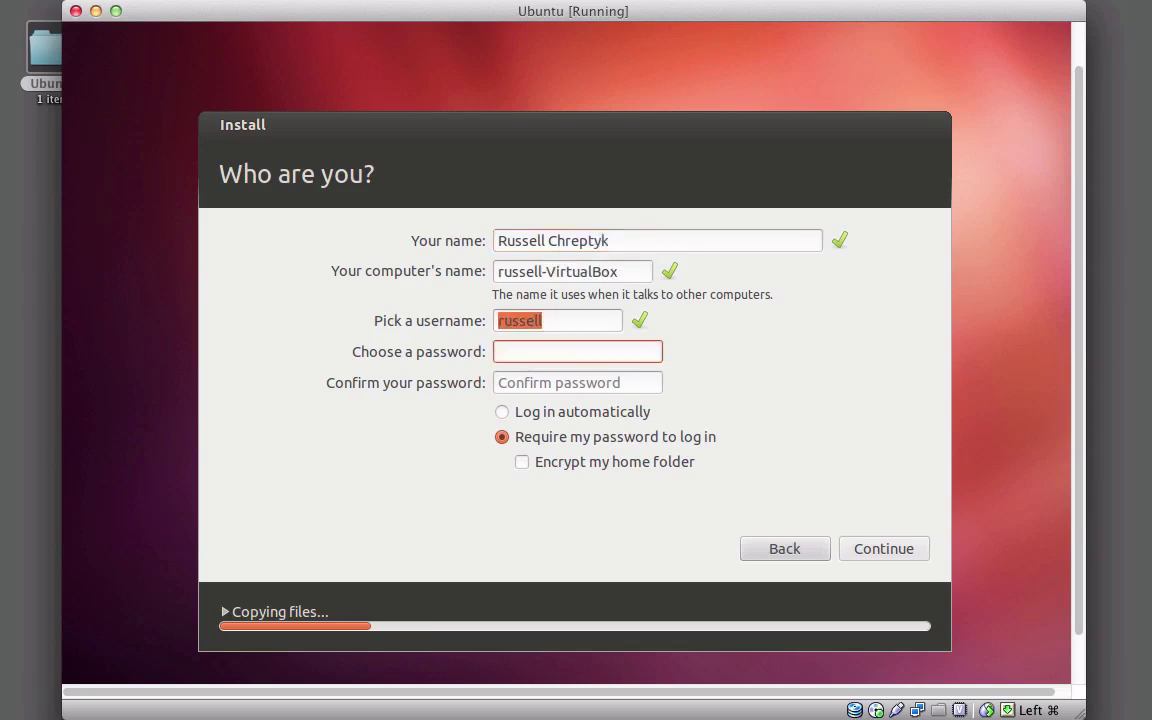
Enter and confirm the account password, and set the account to log in automatically
text(●●●●●●●●●)
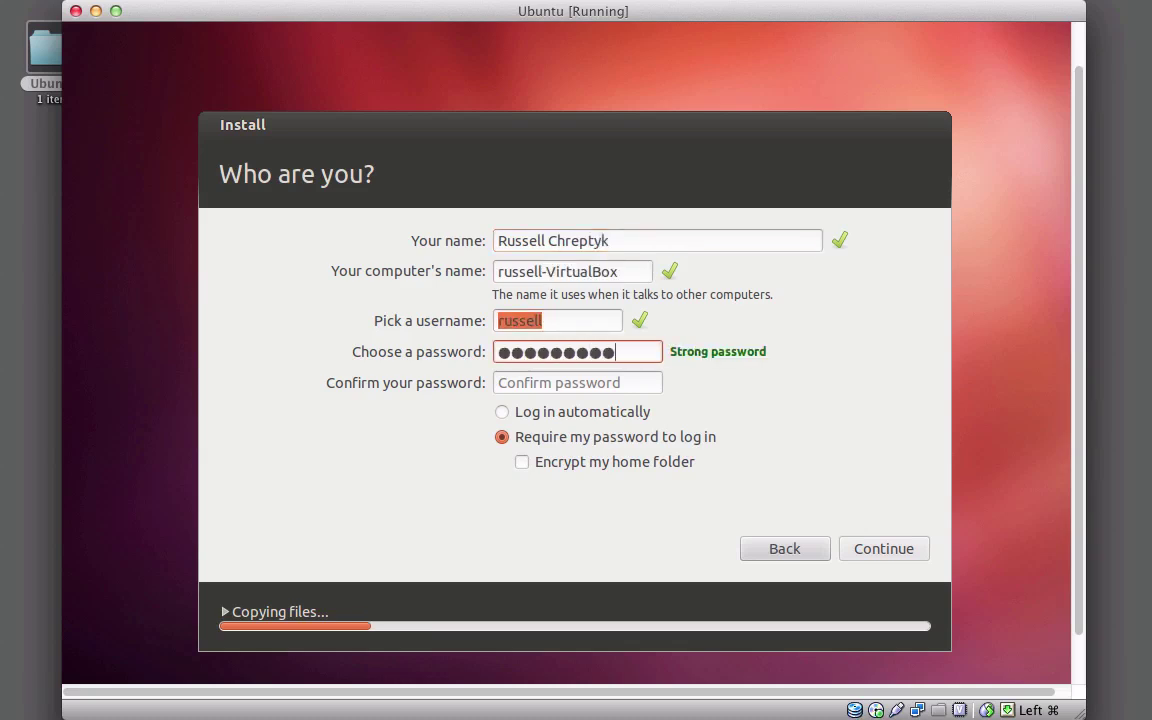
text(●●●)
key(Tab)
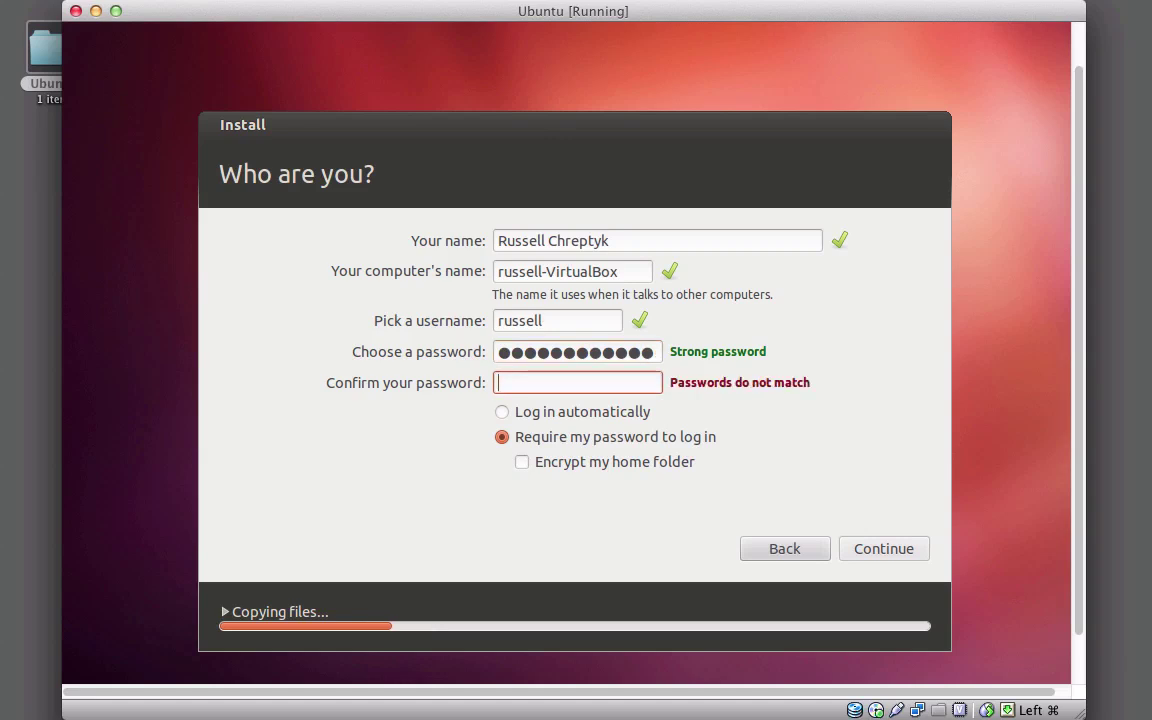
text(●●●●●●●●●●)
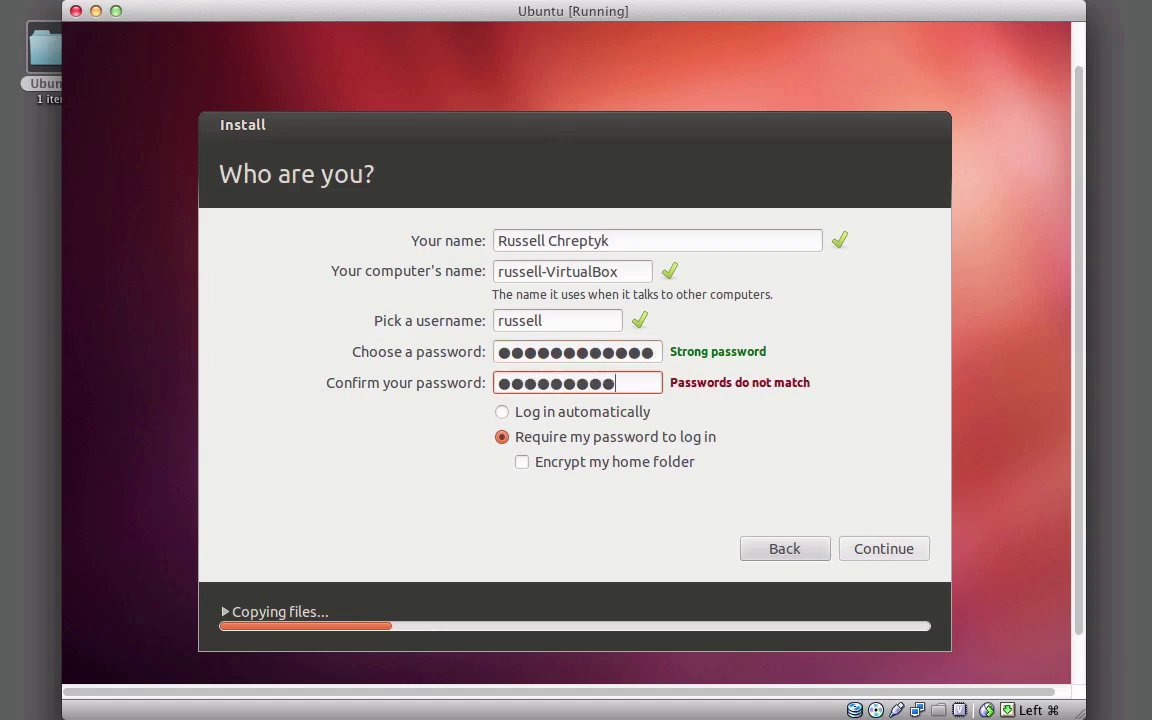
text(●●)
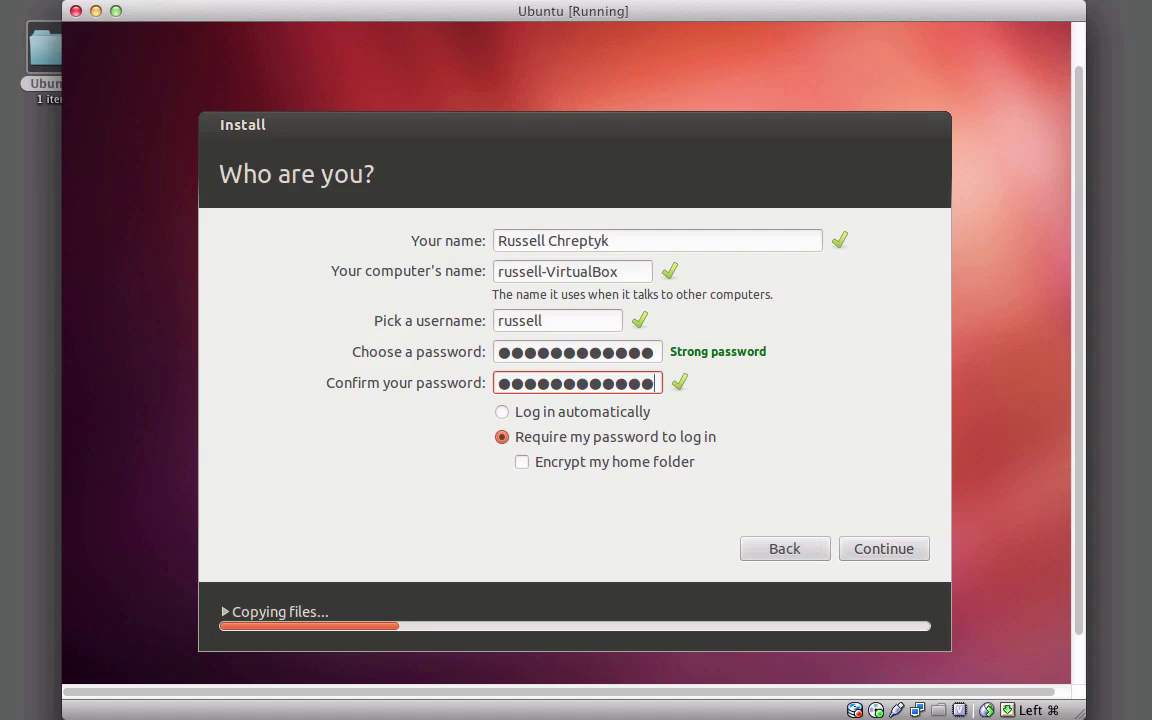
click(508, 412)
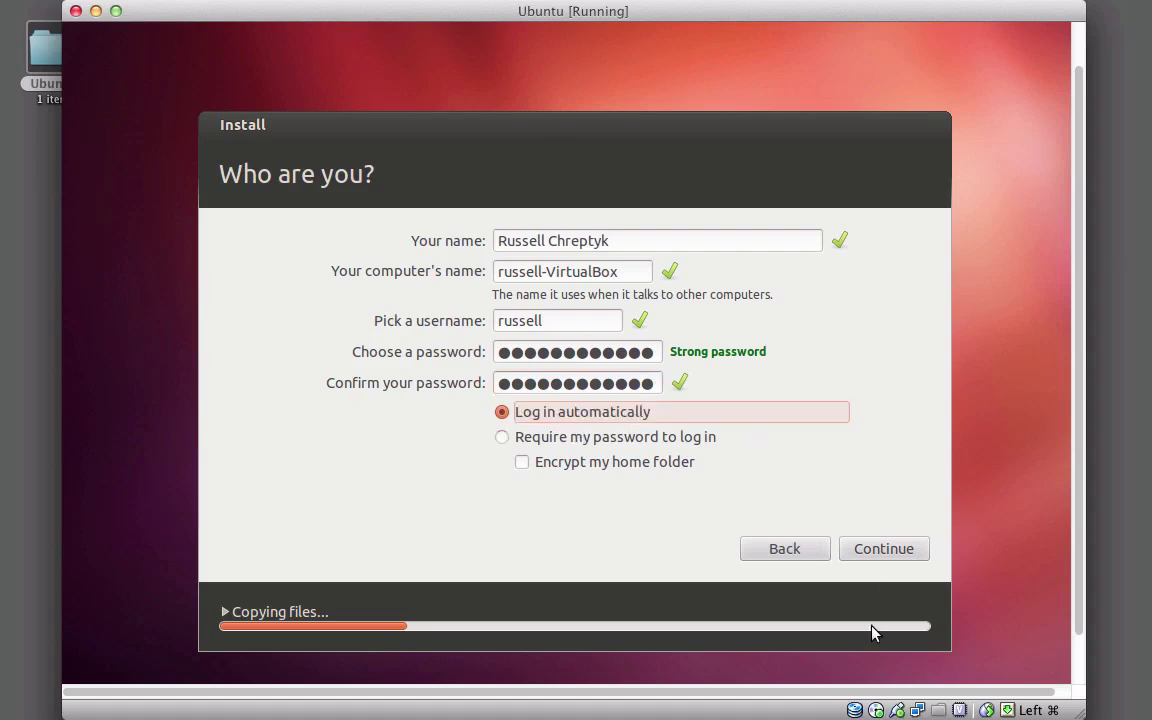
Finish the Ubuntu installation and restart the virtual machine, checking that the installation disc is removed from the virtual drive
click(889, 550)
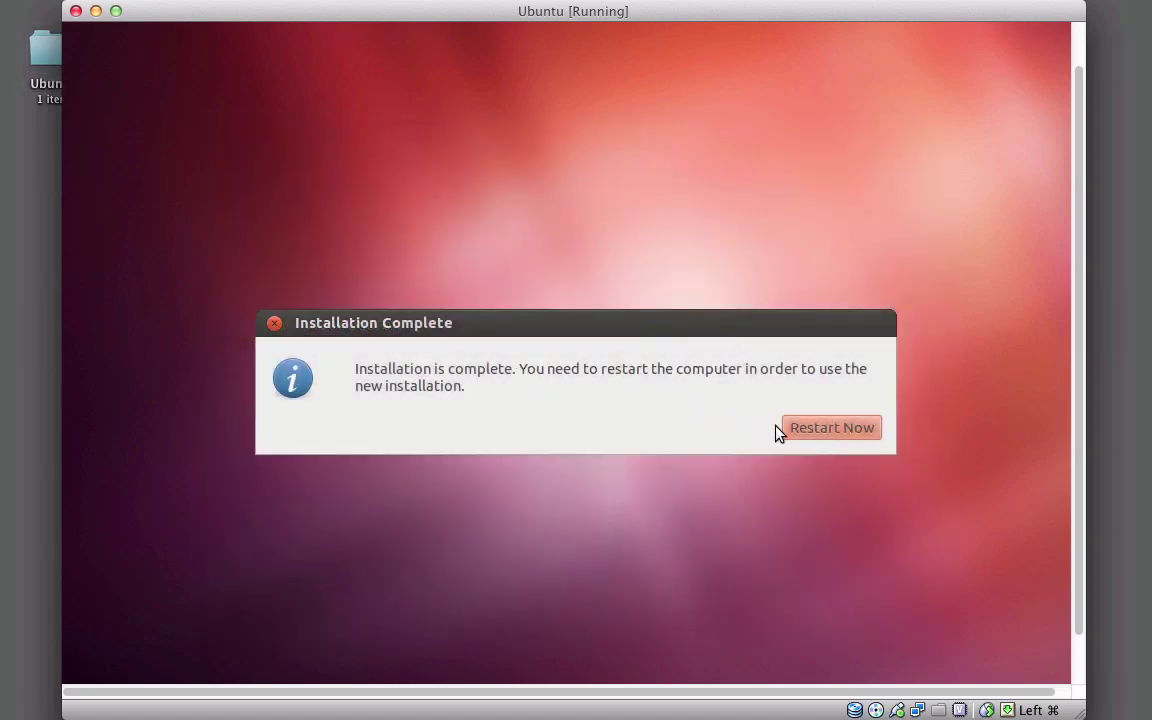
click(822, 430)
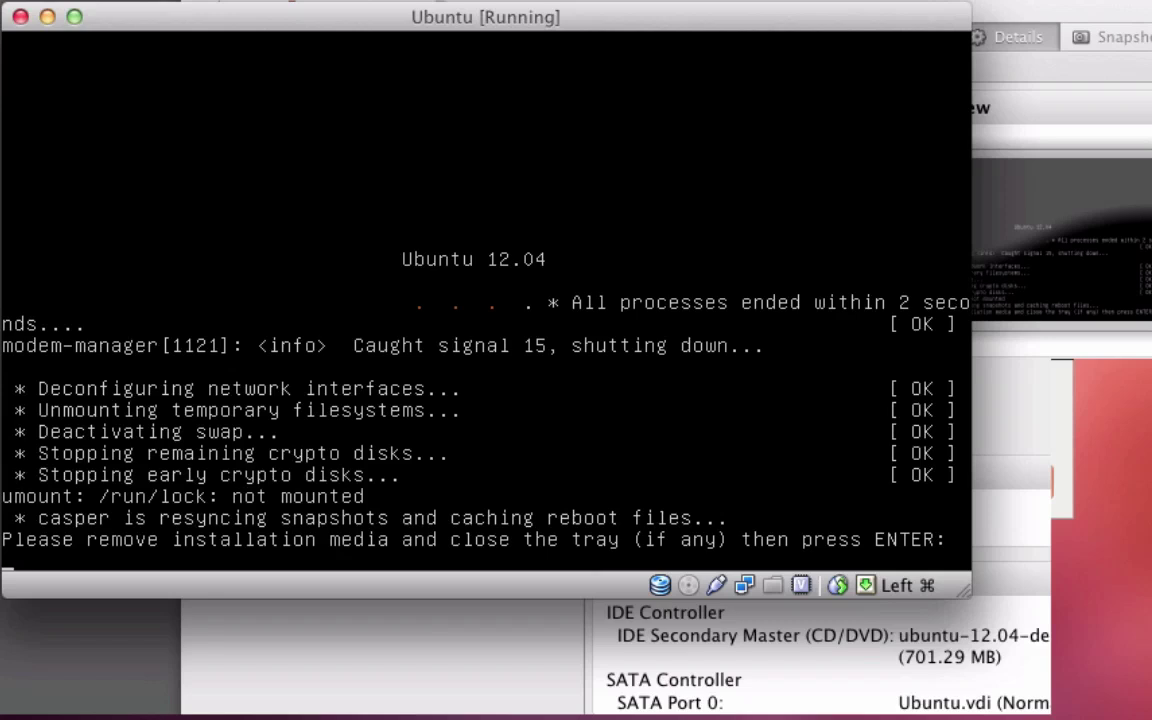
click(687, 590)
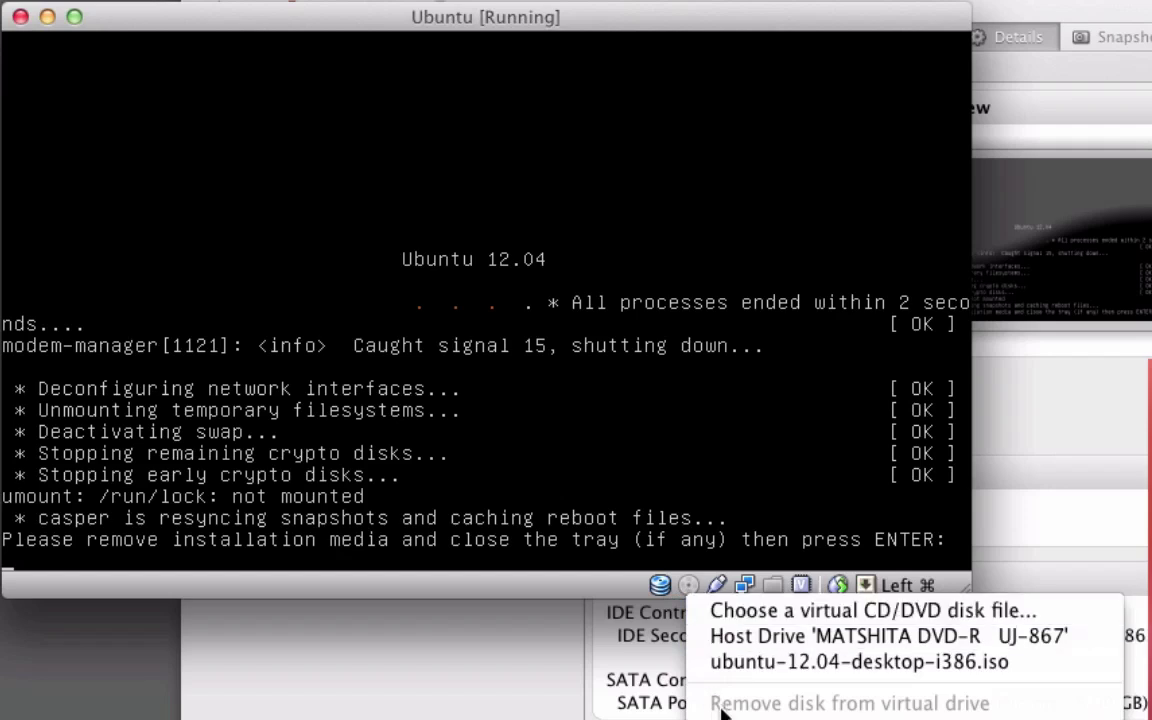
click(574, 595)
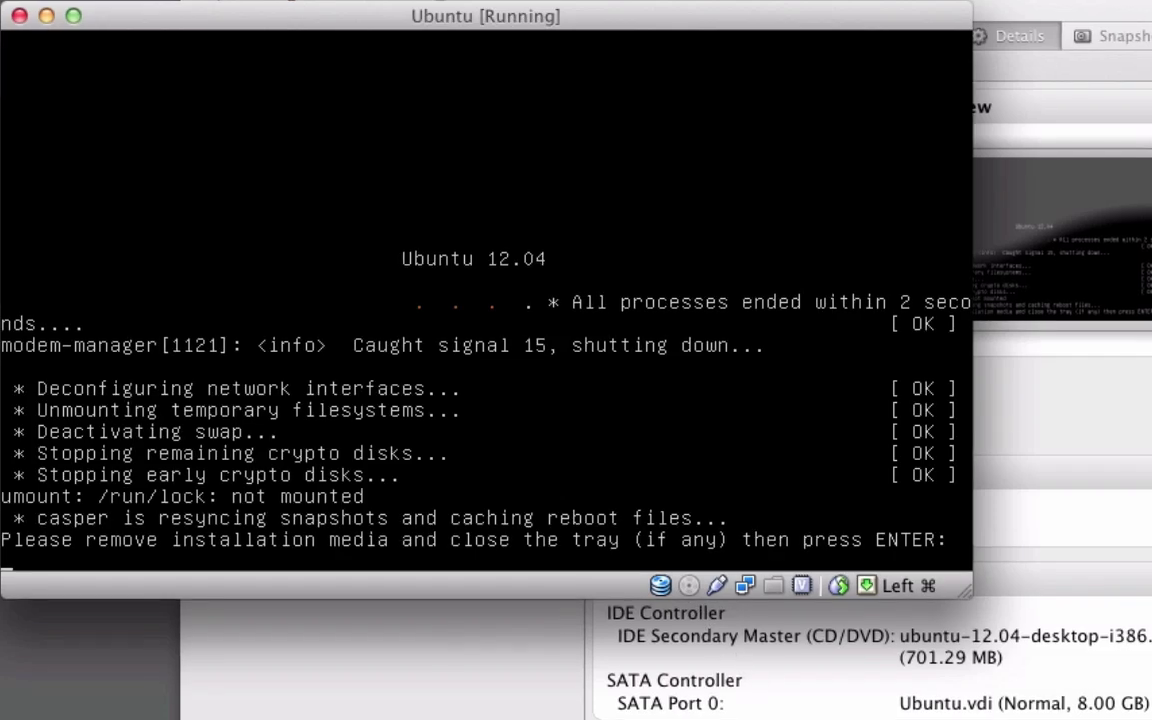
key(Return)
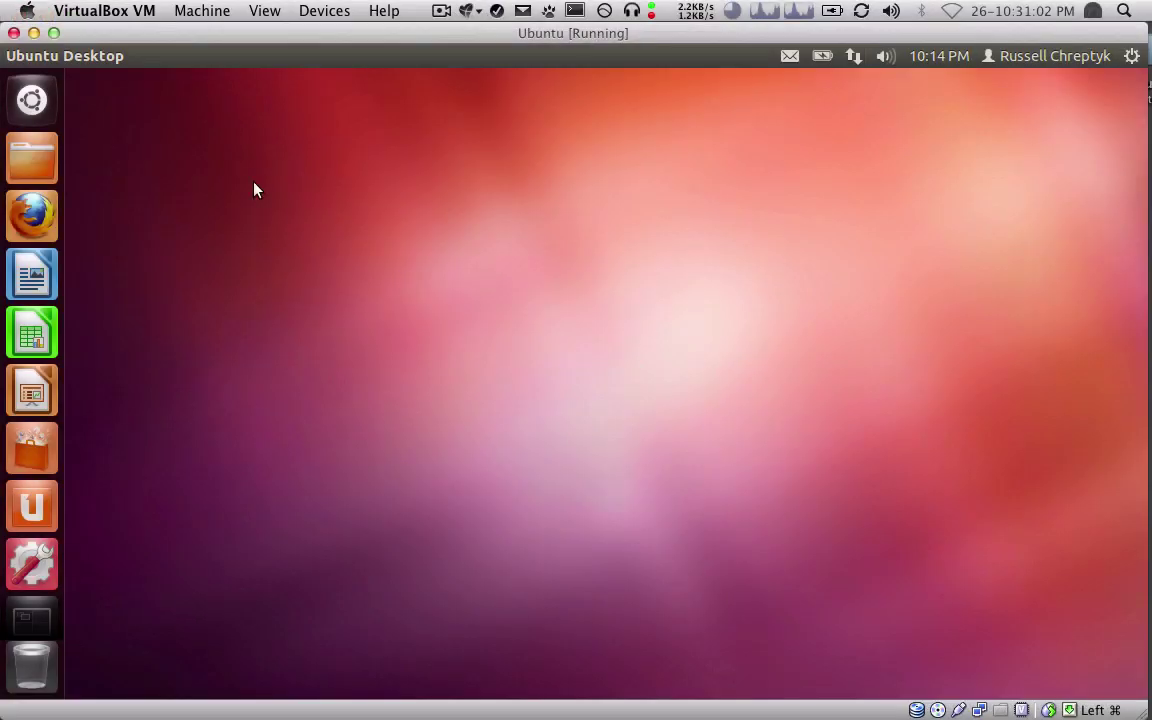
Install the VirtualBox Guest Additions by running the VBOXADDITIONS_4.1.12_77245 medium, authenticating with the account password and closing the finished installer
drag(254, 185, 580, 396)
click(320, 13)
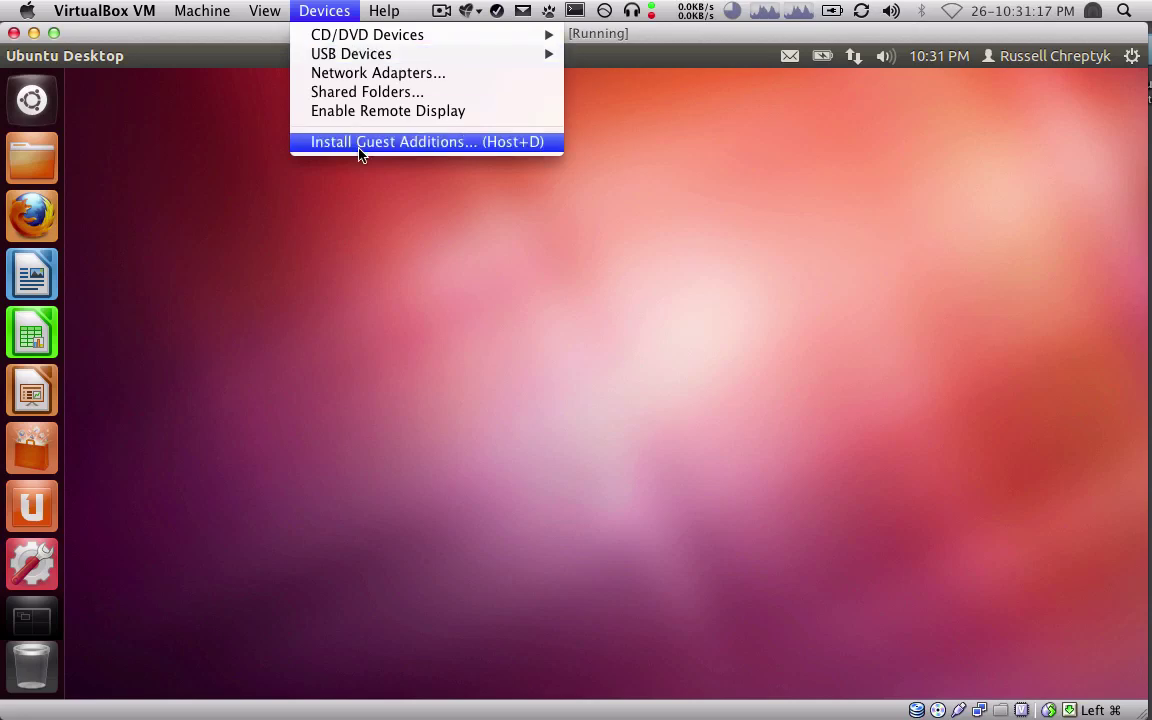
click(450, 142)
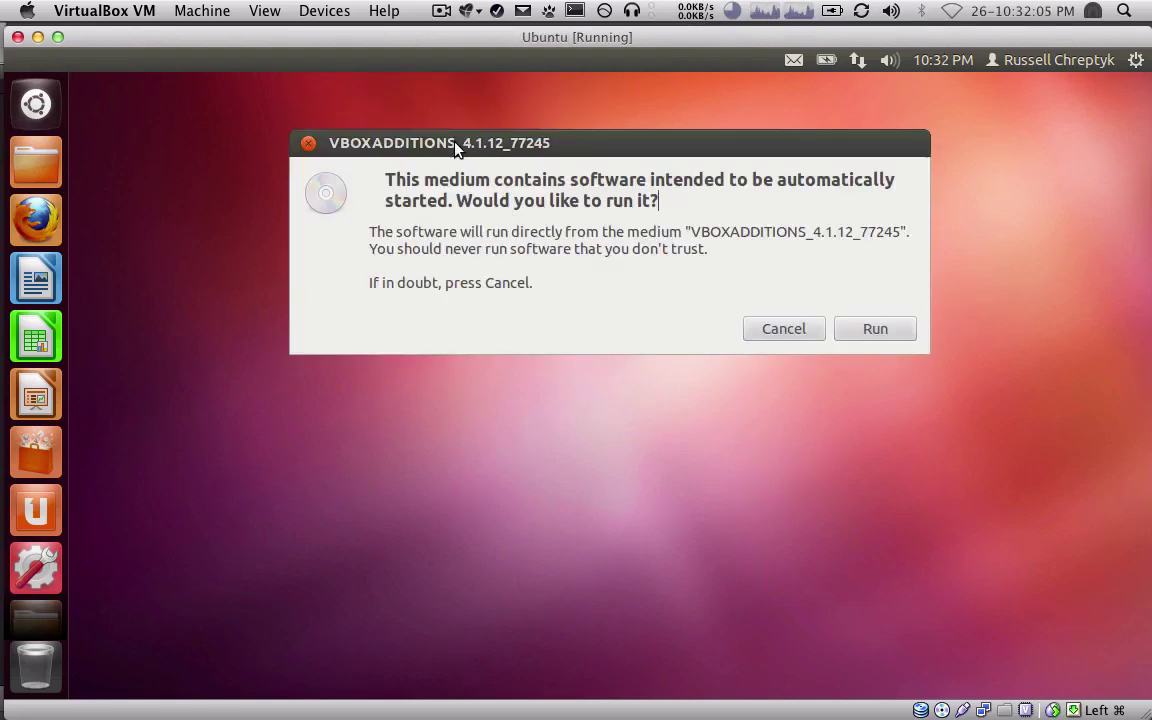
click(880, 333)
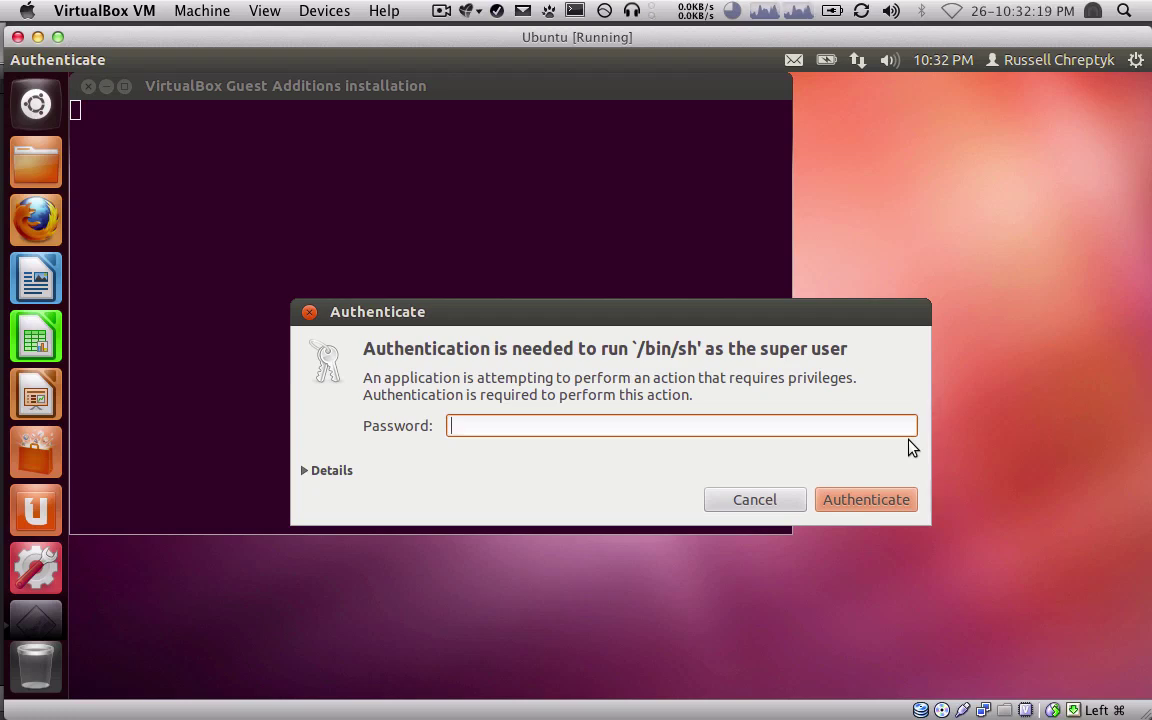
text(••••••••••••••)
click(870, 502)
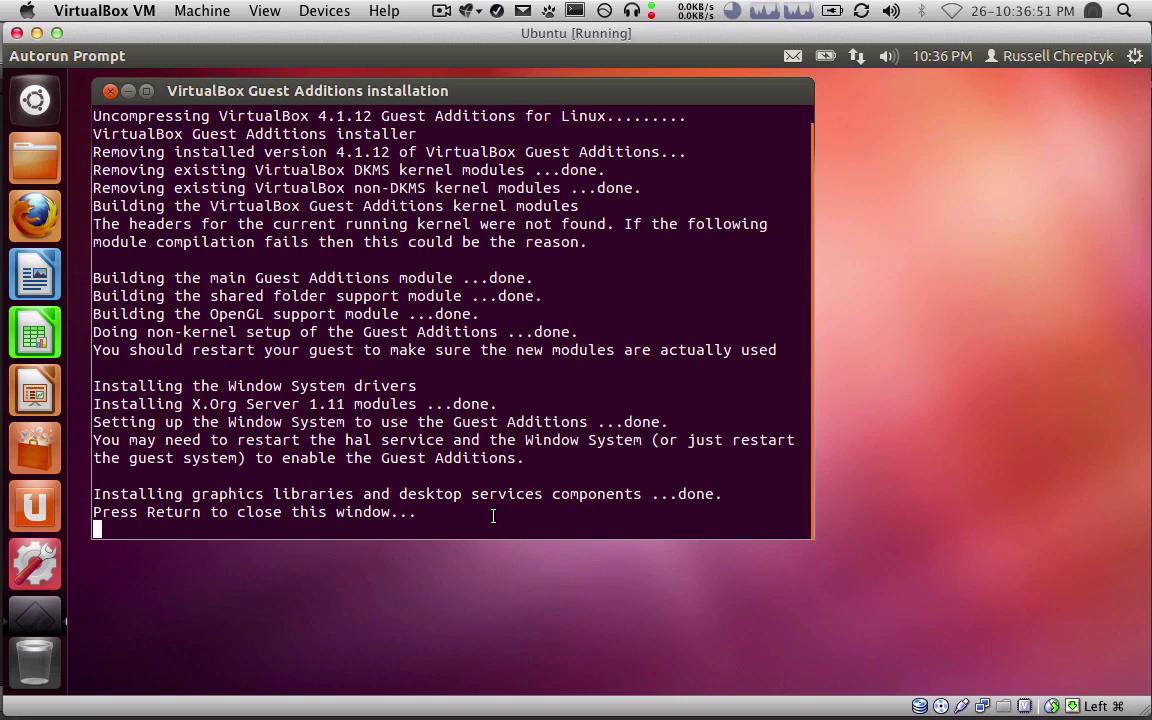
key(Return)
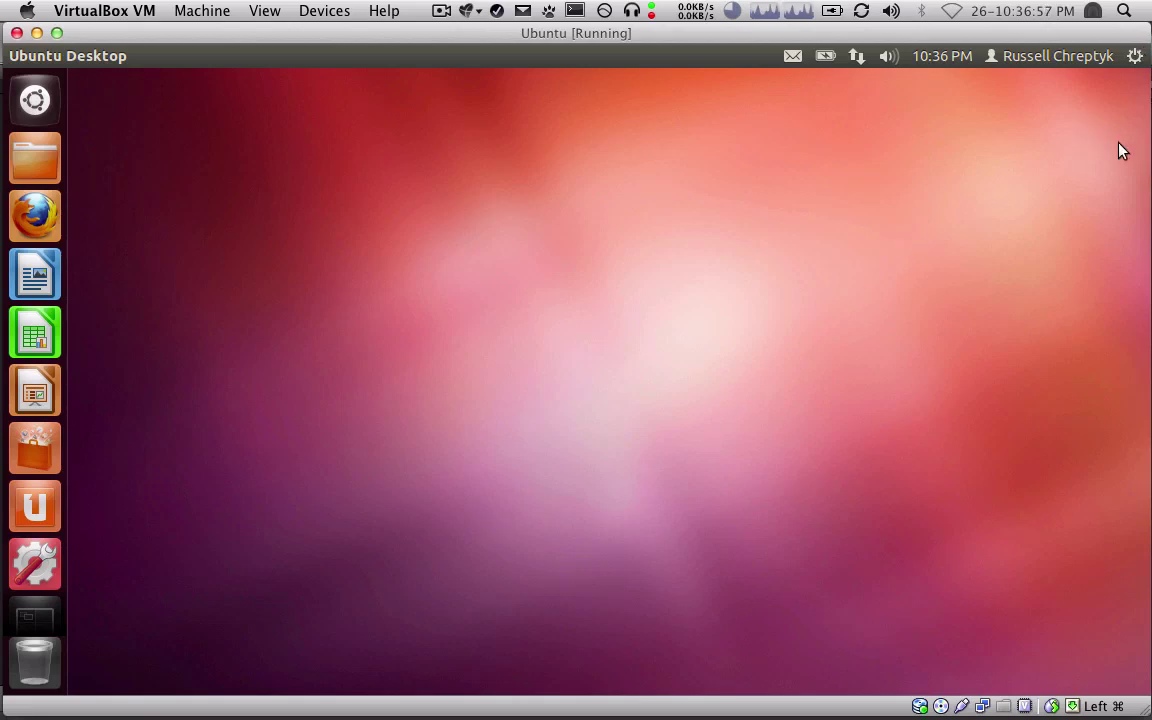
Restart the Ubuntu guest system to enable the Guest Additions, and test the desktop's responsiveness with selection rectangles
click(1135, 56)
click(1065, 293)
drag(231, 159, 717, 505)
drag(334, 194, 645, 440)
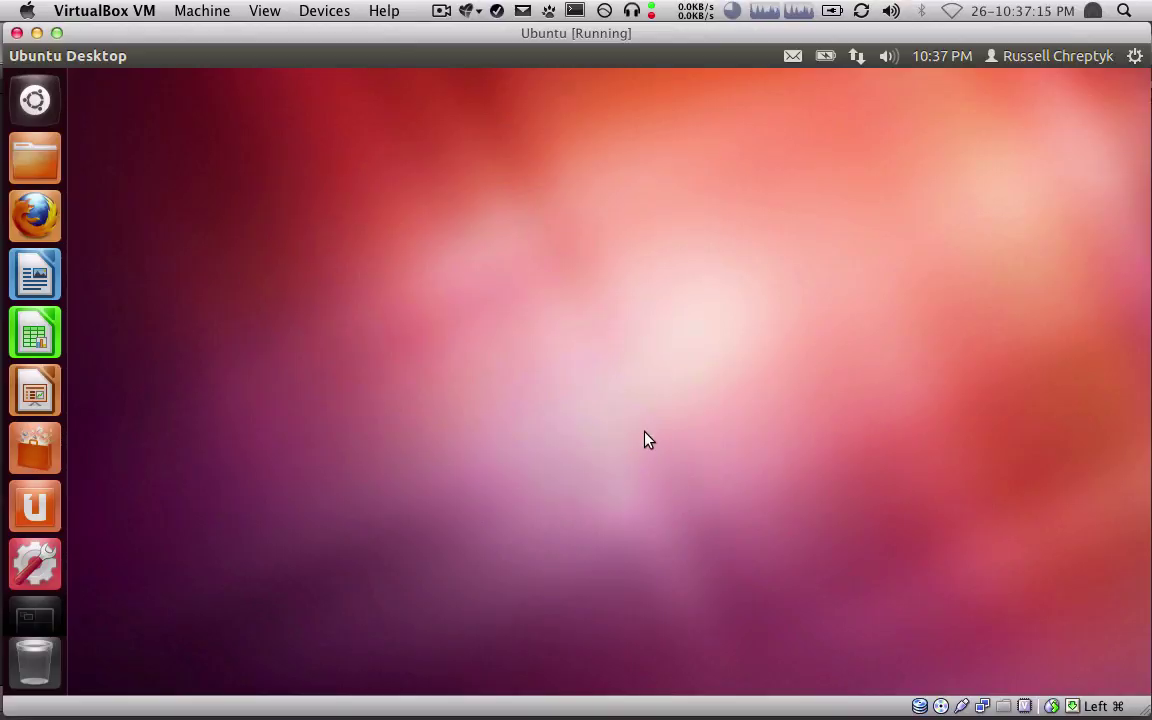